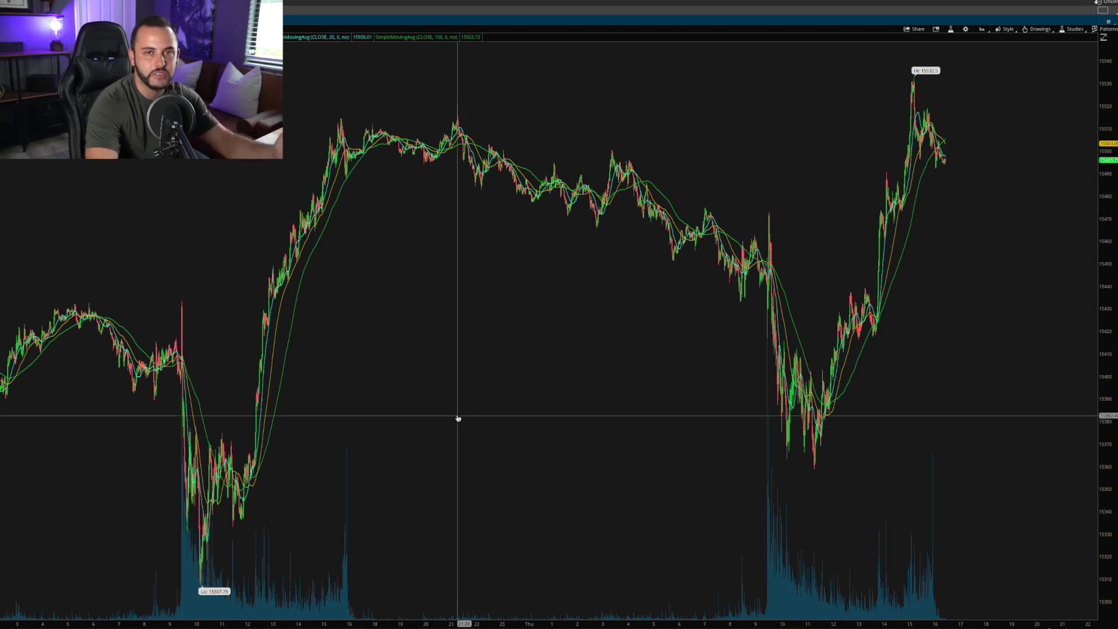
Step: Zoom into the first day's roughly 8:30–16:15 session and pan up to frame the morning price action
middle_click(448, 368)
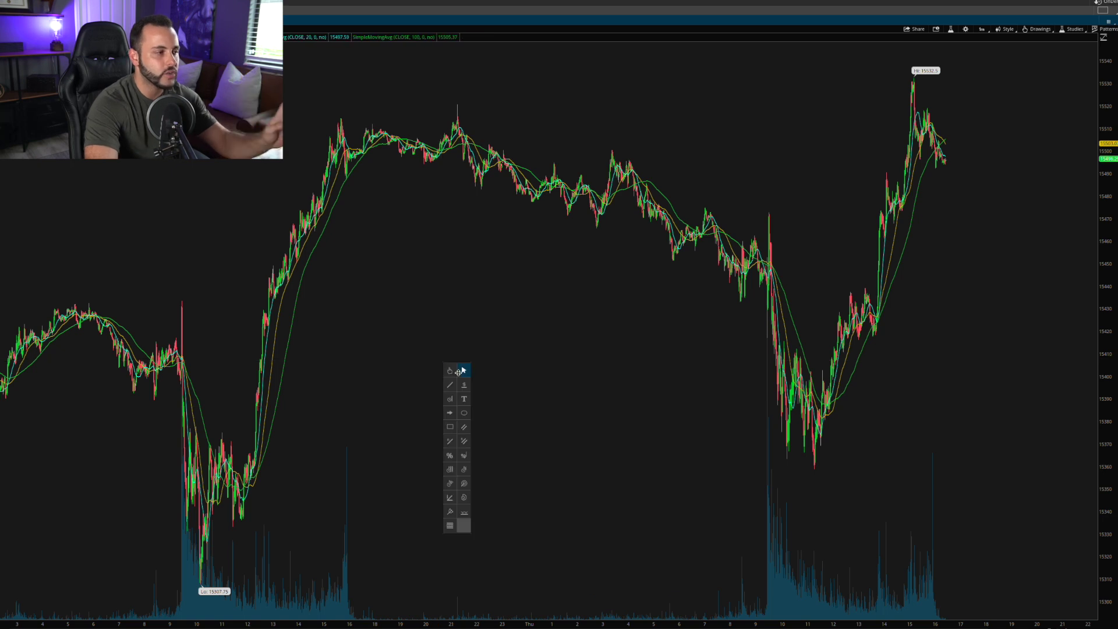
click(460, 373)
drag(542, 390, 20, 402)
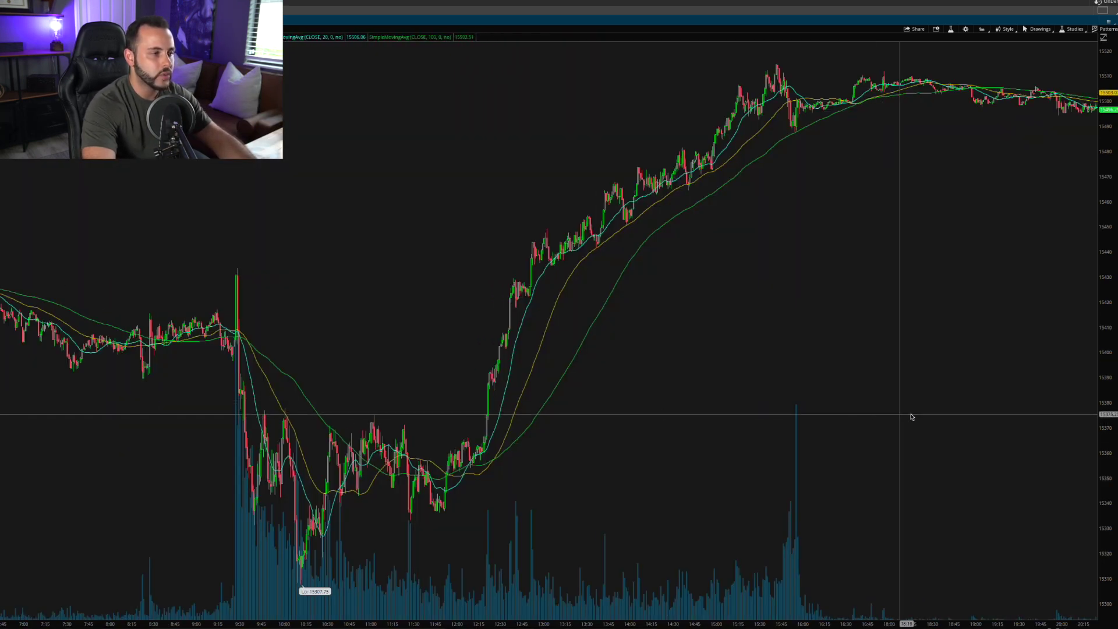
drag(919, 416, 23, 379)
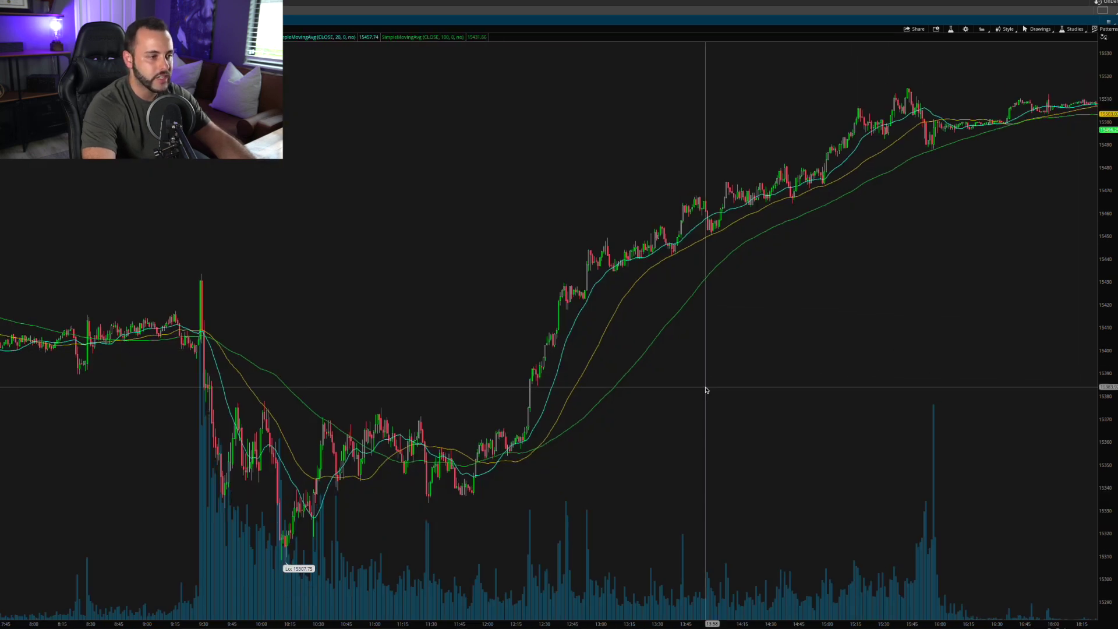
drag(967, 416, 2, 421)
drag(684, 400, 675, 336)
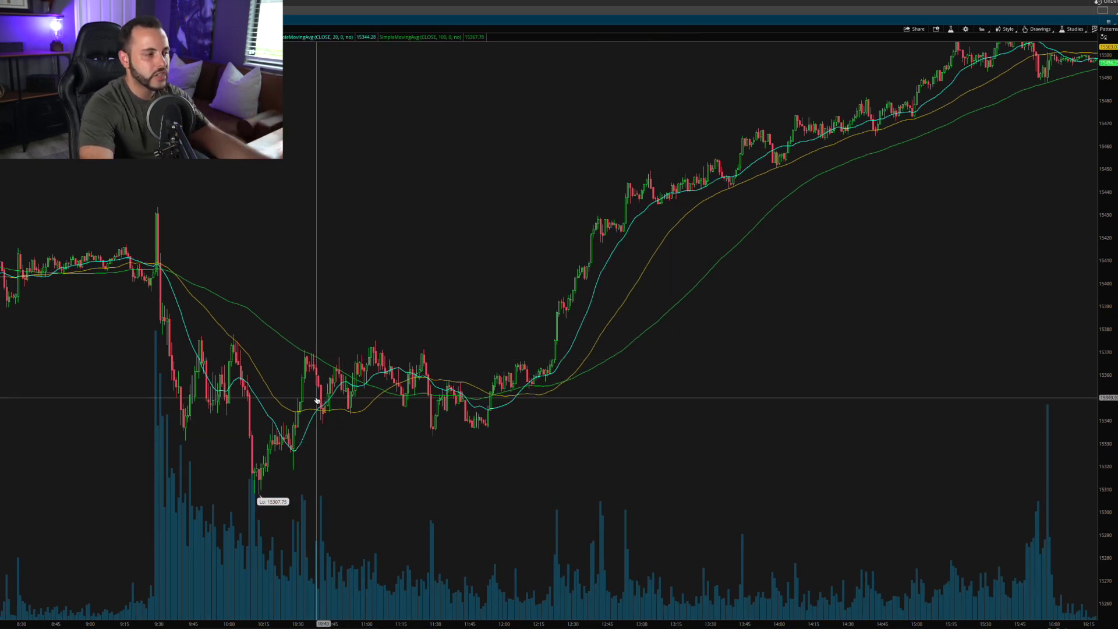
Step: Add a price level at 15336.65 and a green price zone along the morning lows to about 12:45
click(177, 428)
middle_click(224, 468)
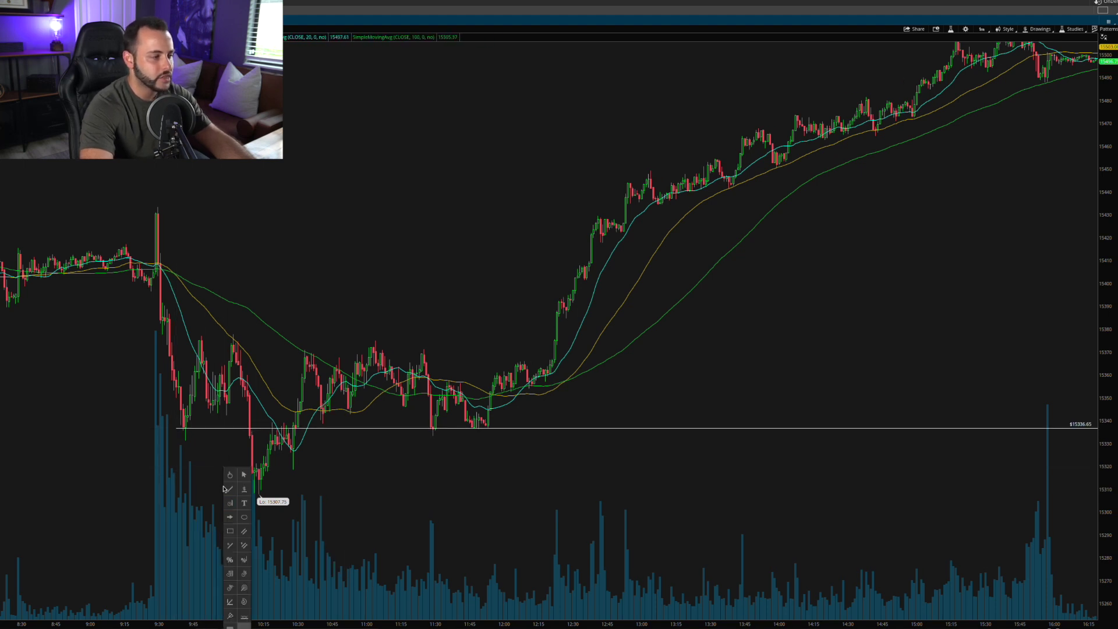
click(230, 519)
click(170, 424)
click(599, 430)
middle_click(341, 482)
click(341, 483)
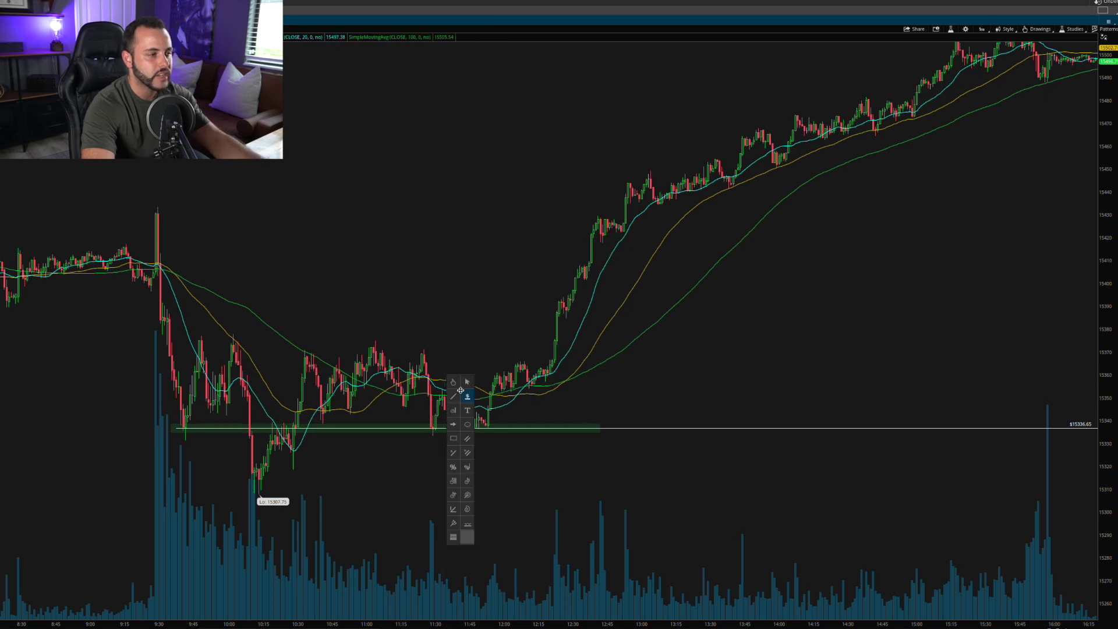
Step: Place a price level at 15374.2 and circle its three rejection touches with ellipses
click(172, 341)
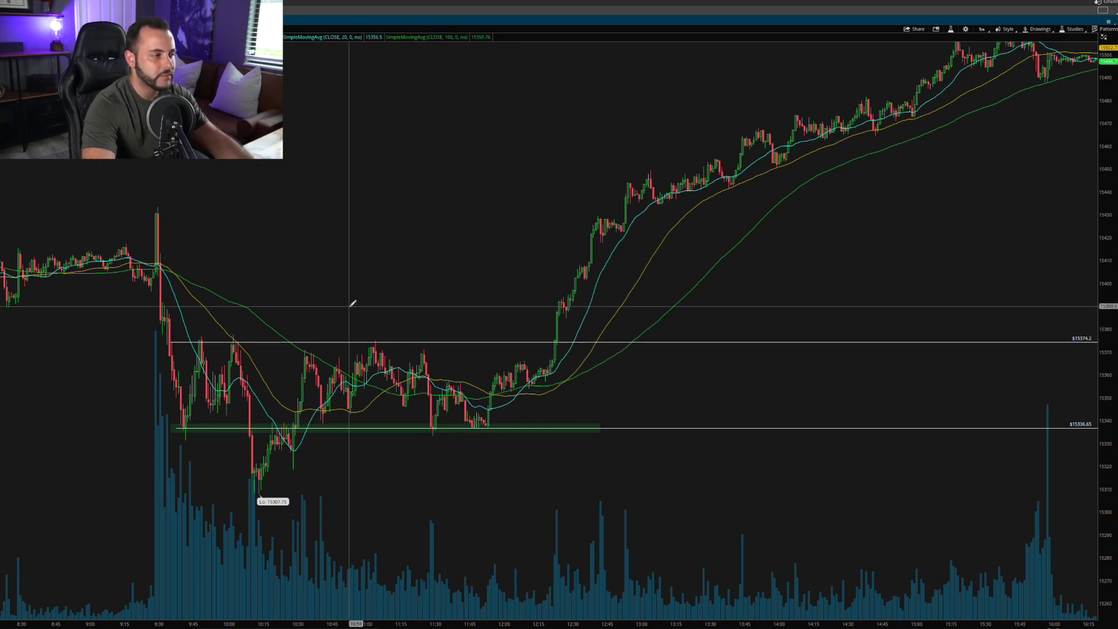
click(201, 343)
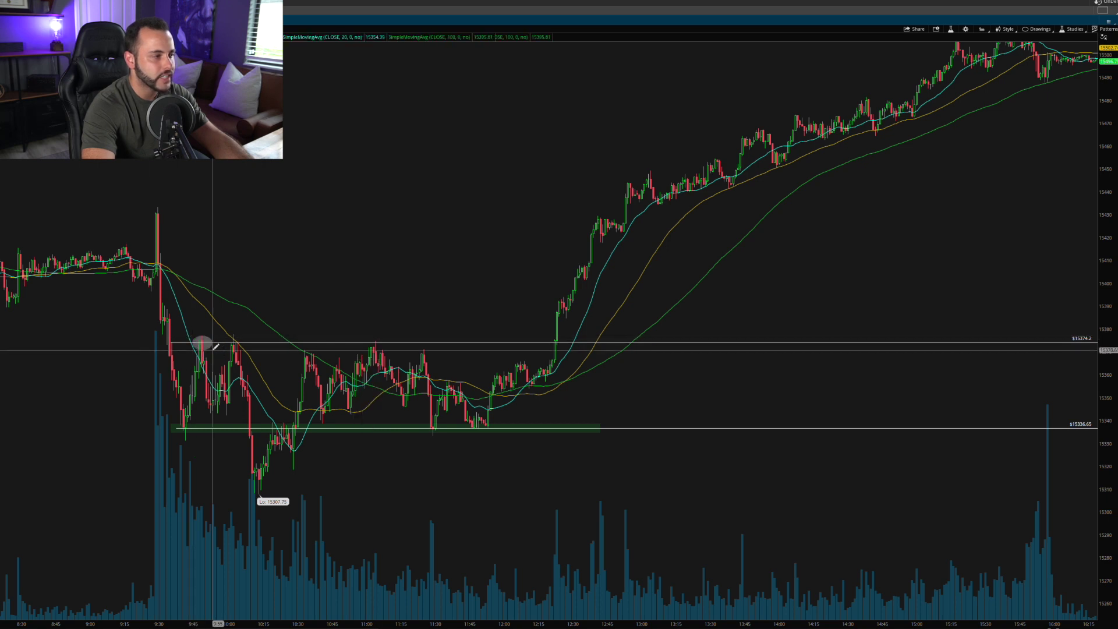
click(233, 343)
click(373, 337)
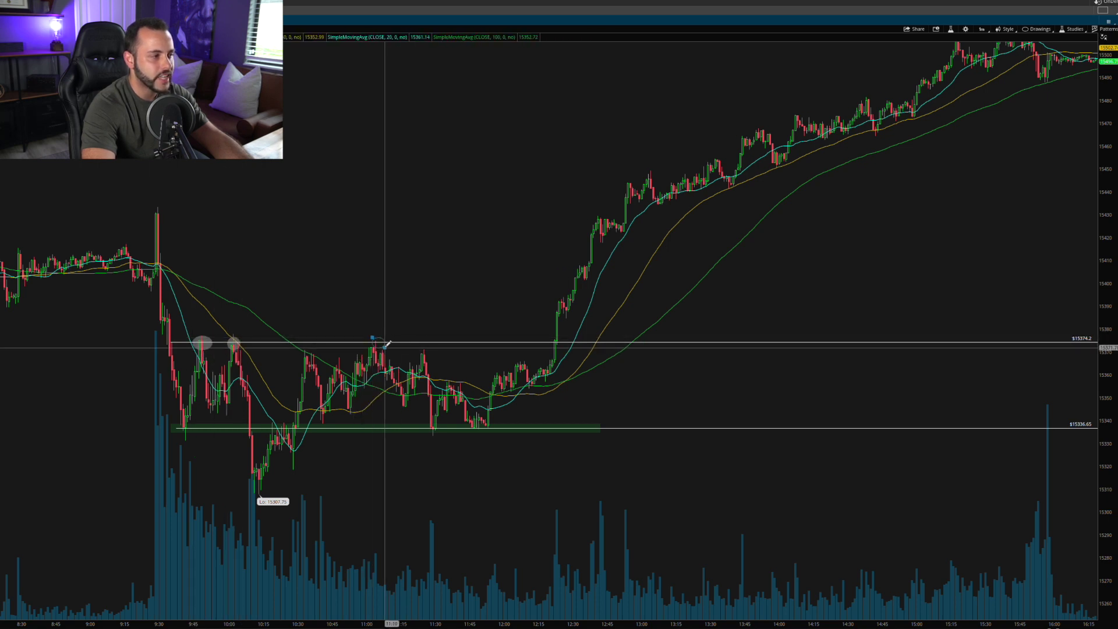
click(384, 348)
Step: Delete the three trial ellipse markers around the 15374.2 level
middle_click(402, 327)
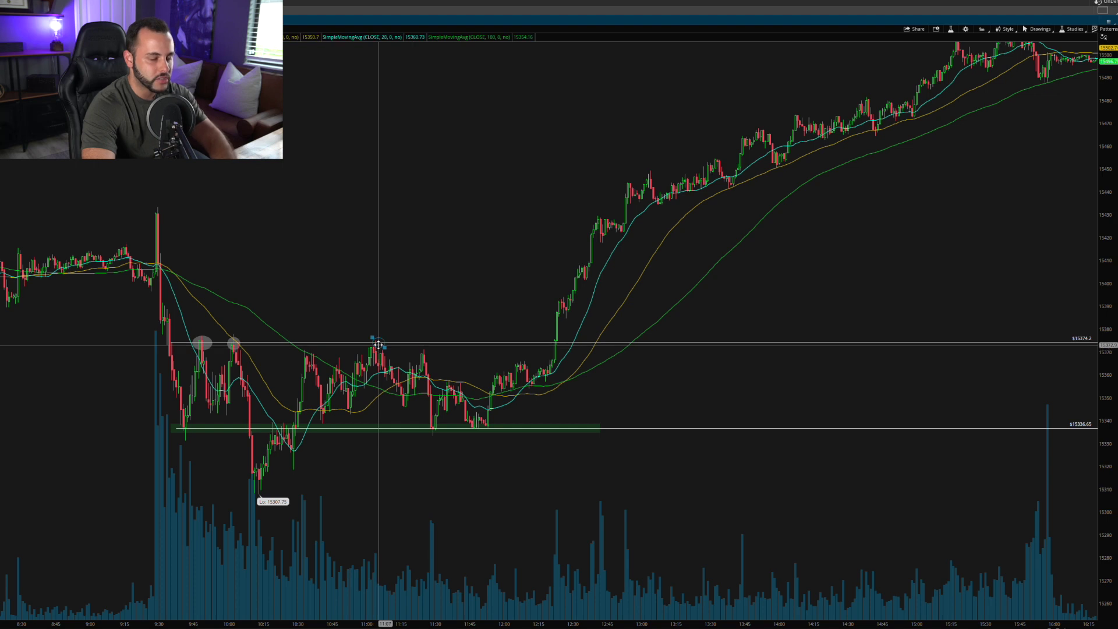
key(Delete)
click(232, 346)
key(Delete)
click(205, 347)
key(Delete)
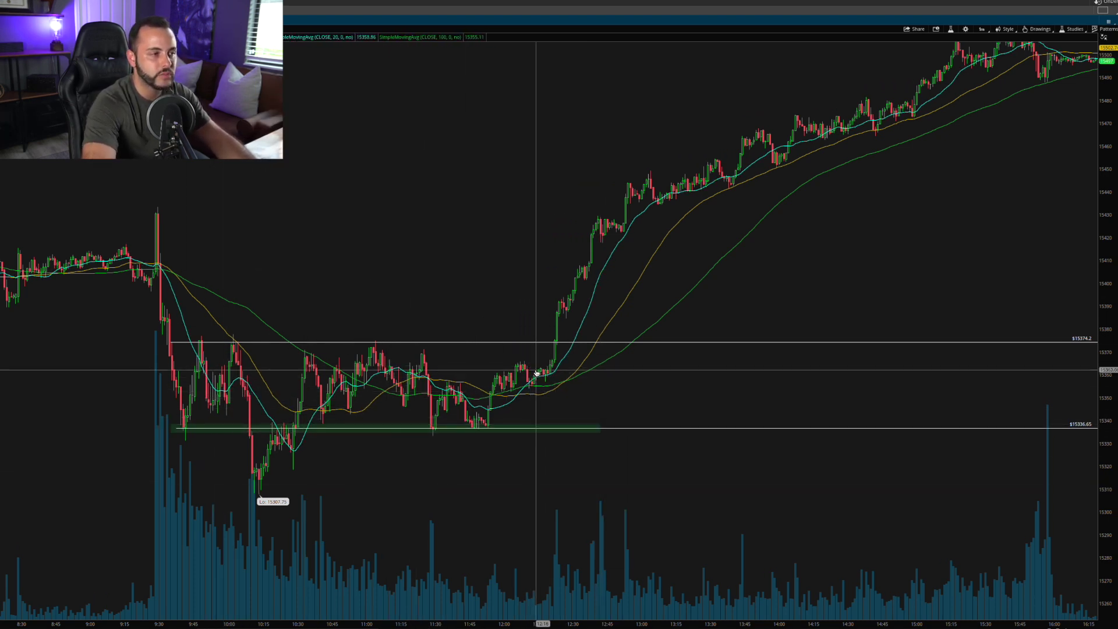
Step: Circle the breakout candle above the 15374.2 level with an ellipse
click(552, 333)
click(565, 346)
middle_click(574, 378)
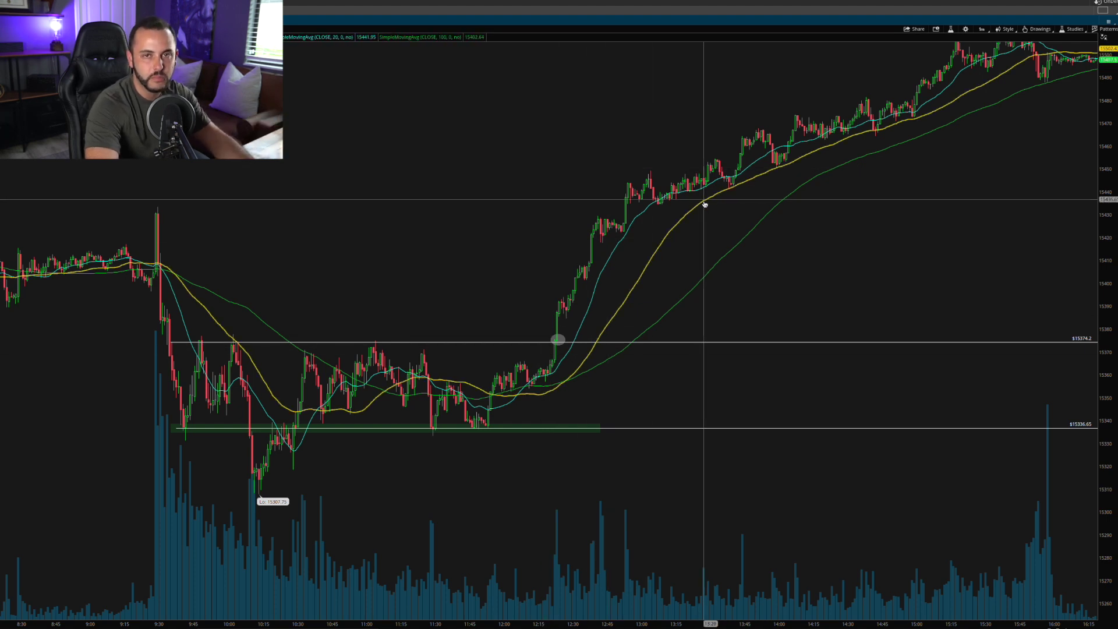
Step: Reset the chart to the full view and zoom in on the second day's session
drag(719, 232, 711, 233)
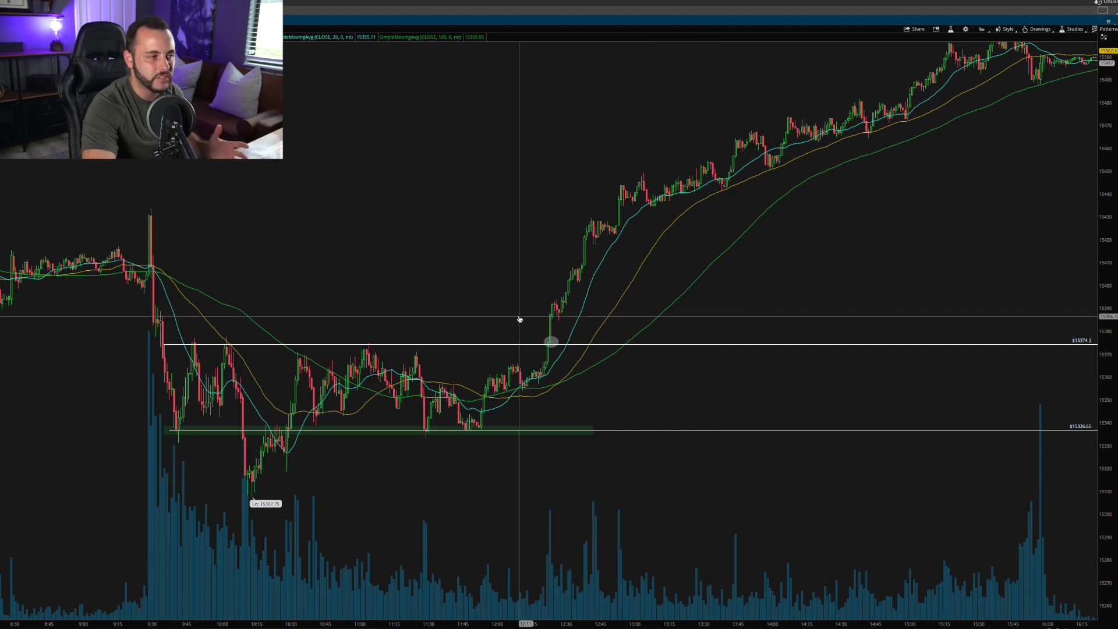
middle_click(668, 312)
click(675, 322)
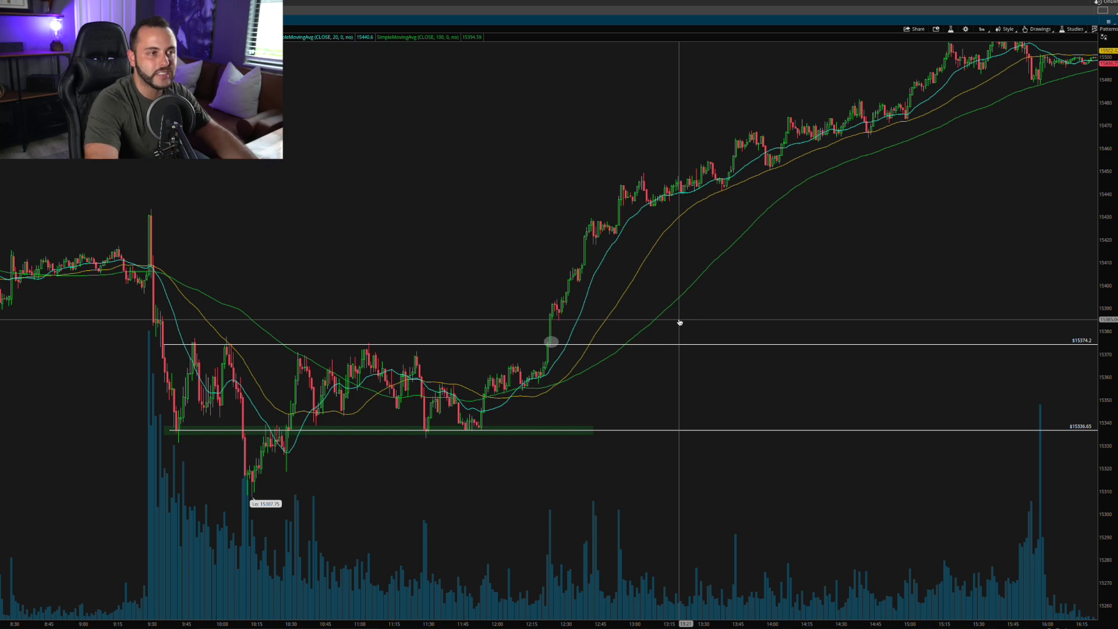
drag(880, 278, 609, 281)
double_click(731, 276)
middle_click(590, 276)
click(597, 284)
drag(1019, 367, 574, 352)
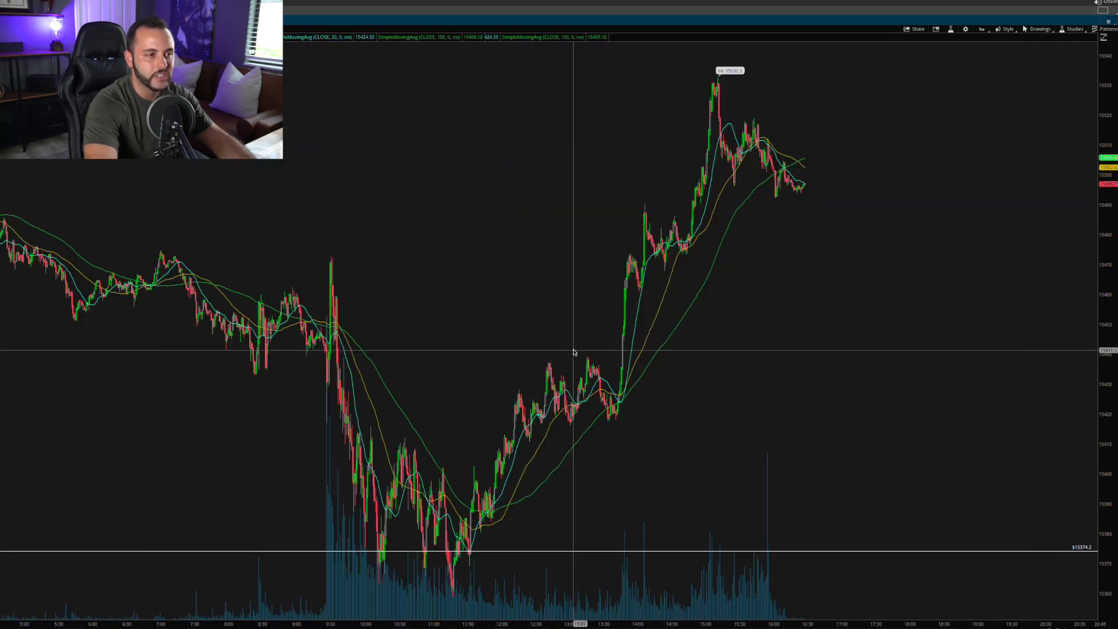
Step: Compress the price scale and zoom to the second session's morning, centering its lows
drag(1109, 249, 1107, 314)
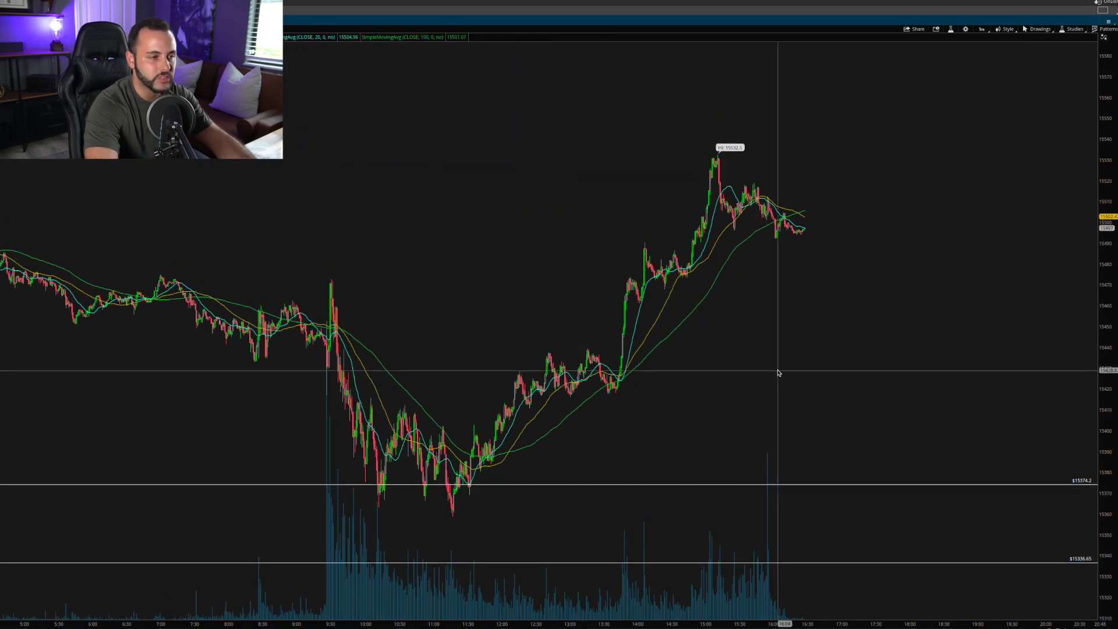
drag(779, 382, 761, 326)
middle_click(557, 355)
click(566, 363)
drag(834, 372, 105, 367)
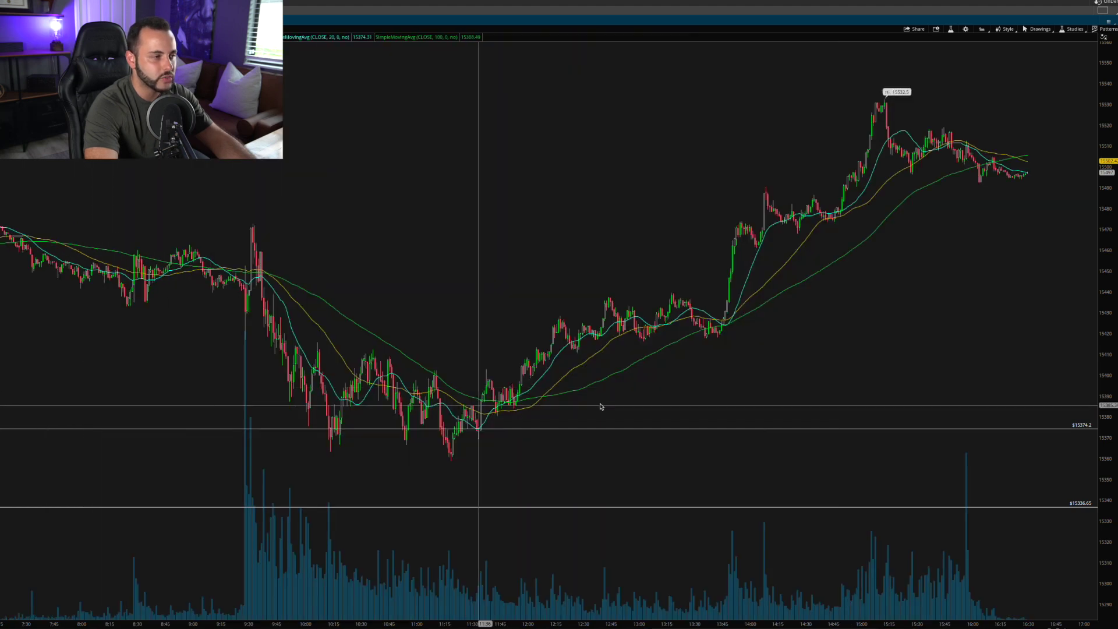
drag(1001, 373, 78, 370)
right_click(801, 396)
click(801, 396)
drag(737, 412, 757, 360)
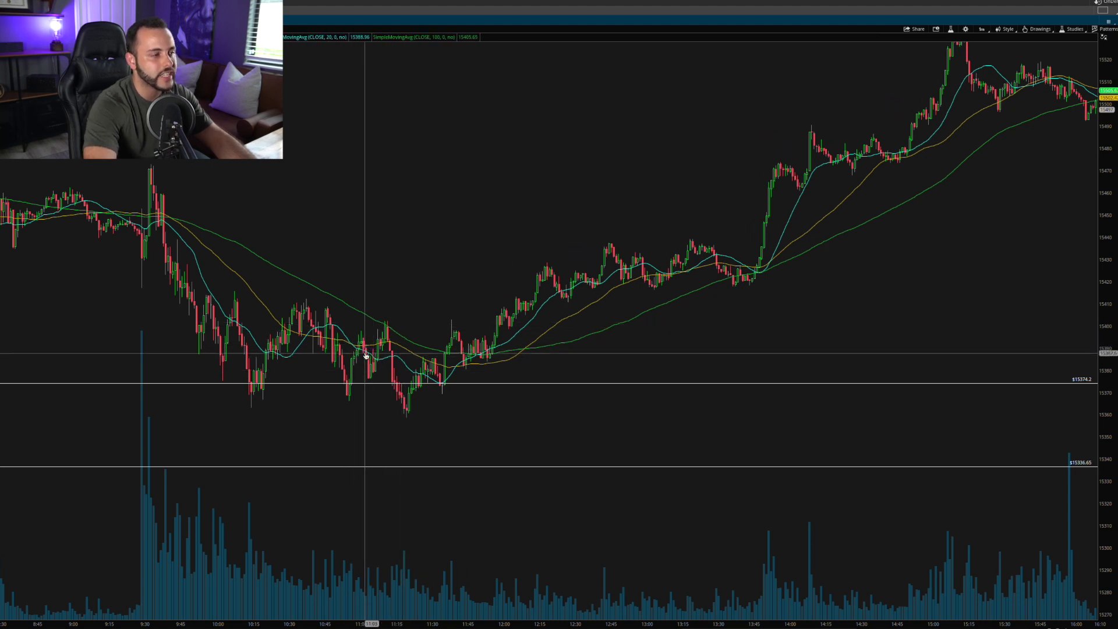
Step: Draw a green rectangle zone at the 15374.2 lows from about 10:15
right_click(316, 394)
click(324, 461)
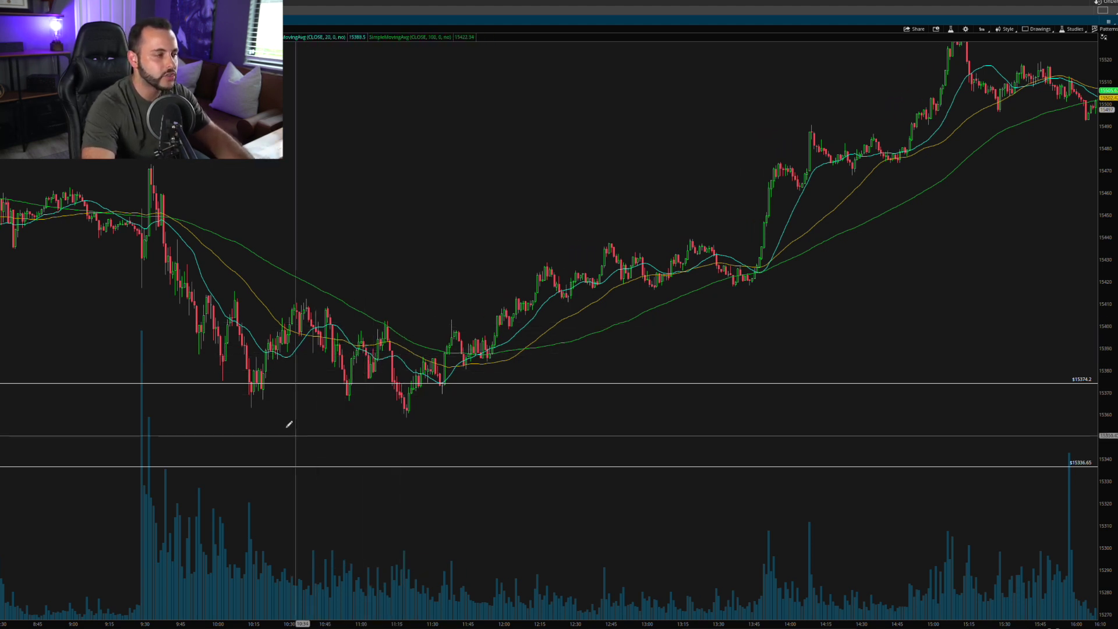
click(237, 380)
click(537, 391)
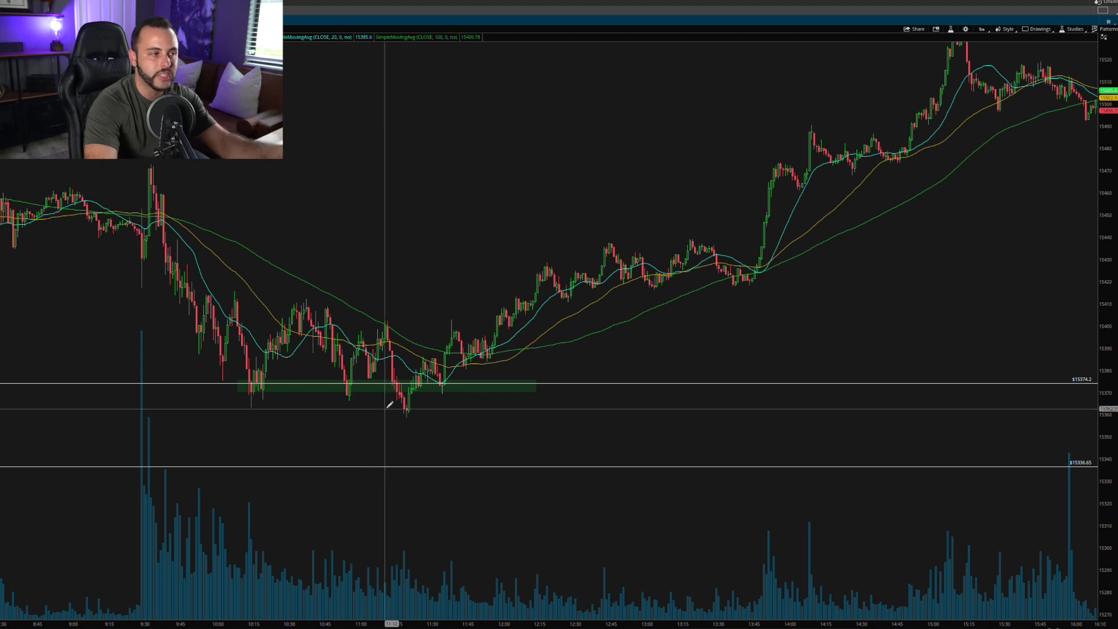
Step: Reset to the two-day view and add a green zone at the first day's 15374.2 level
drag(437, 247, 506, 256)
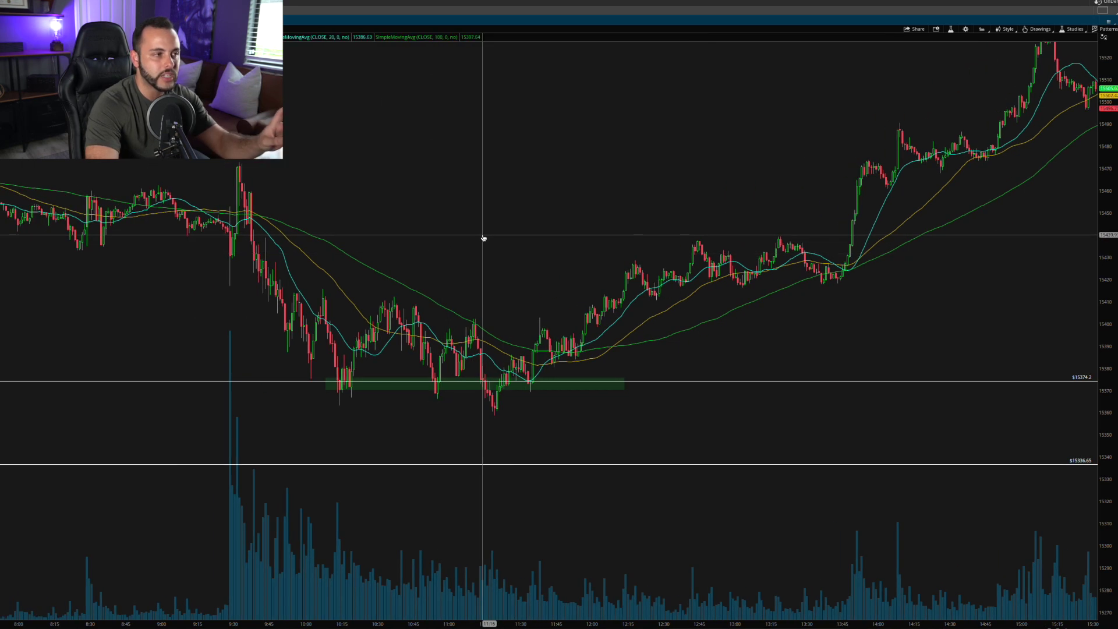
right_click(479, 241)
drag(970, 429, 38, 392)
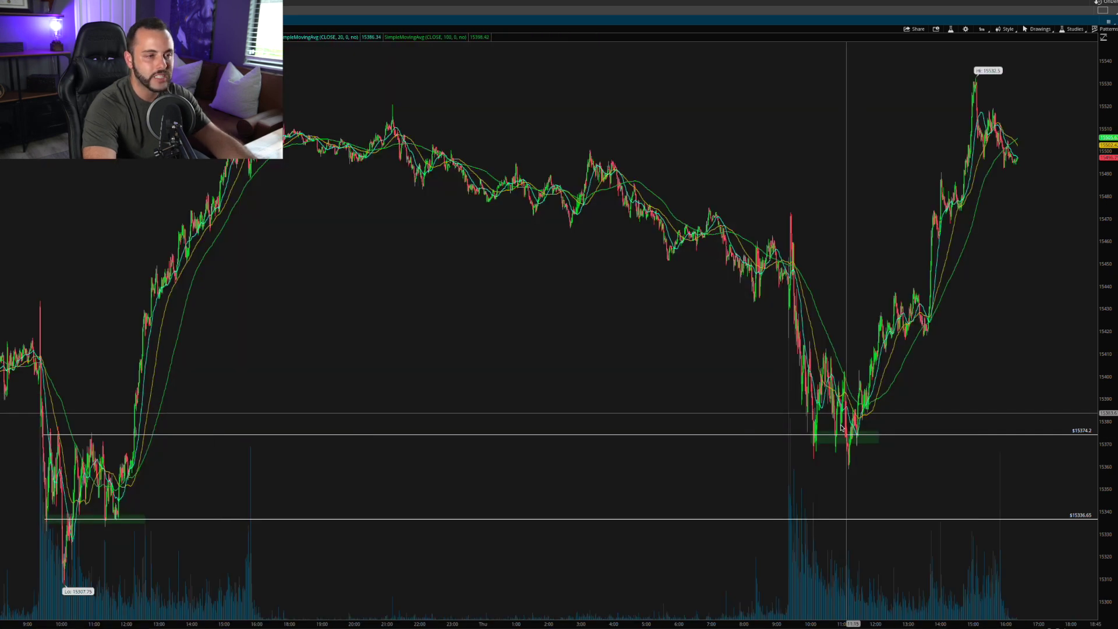
middle_click(77, 429)
click(86, 491)
click(40, 430)
click(156, 443)
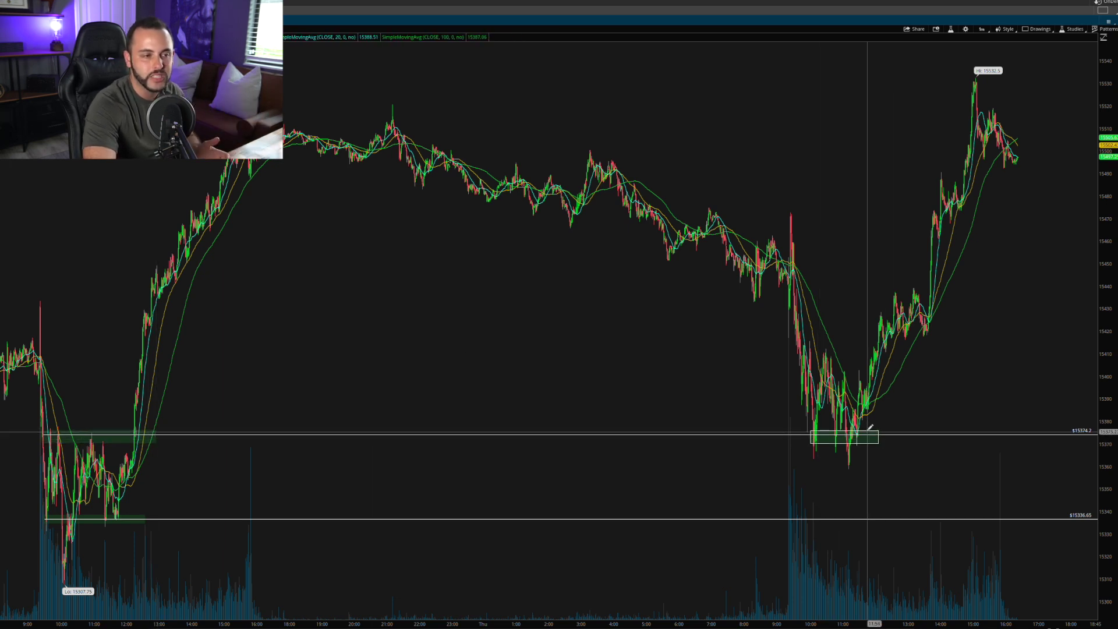
right_click(844, 369)
click(845, 394)
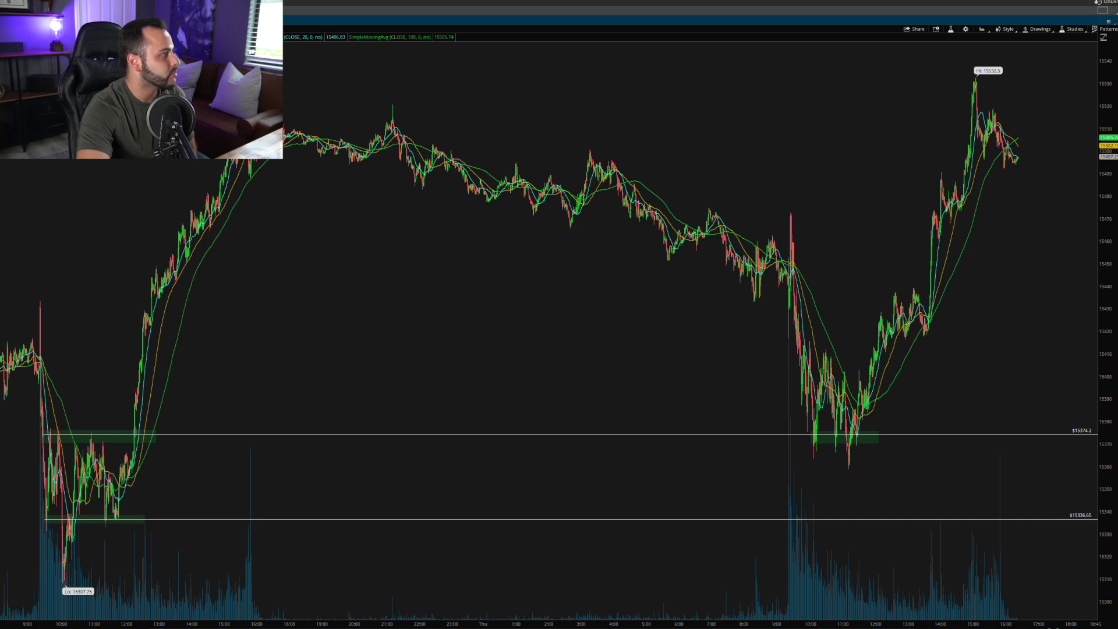
Step: Bring Discord over the chart, enlarge it, and open the posted NQ chart image enlarged
drag(361, 628, 450, 32)
drag(618, 516, 811, 535)
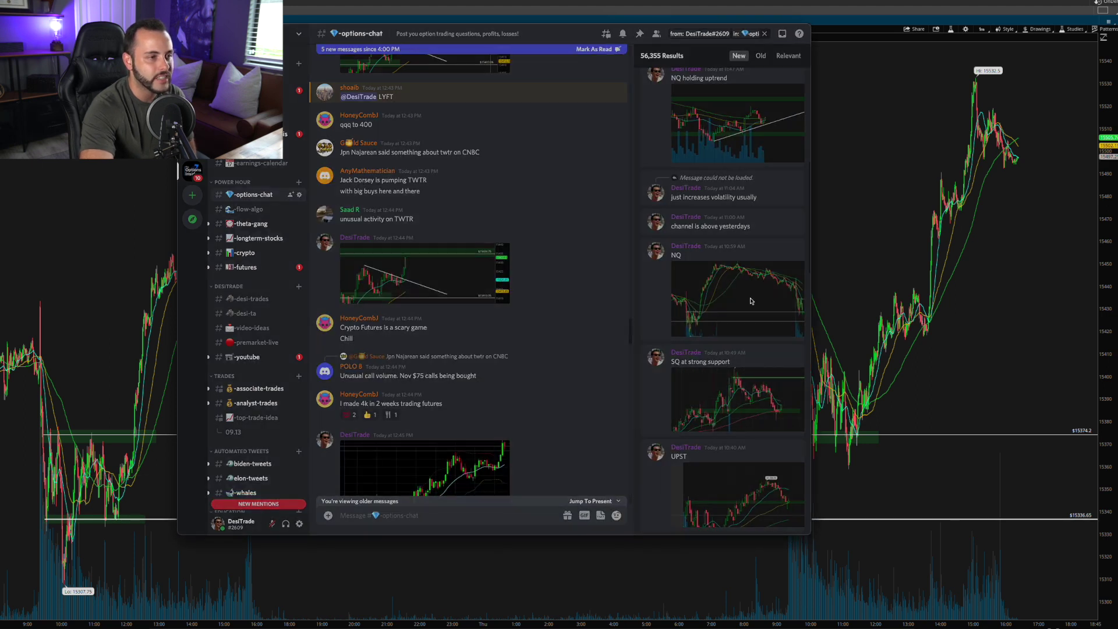
click(752, 301)
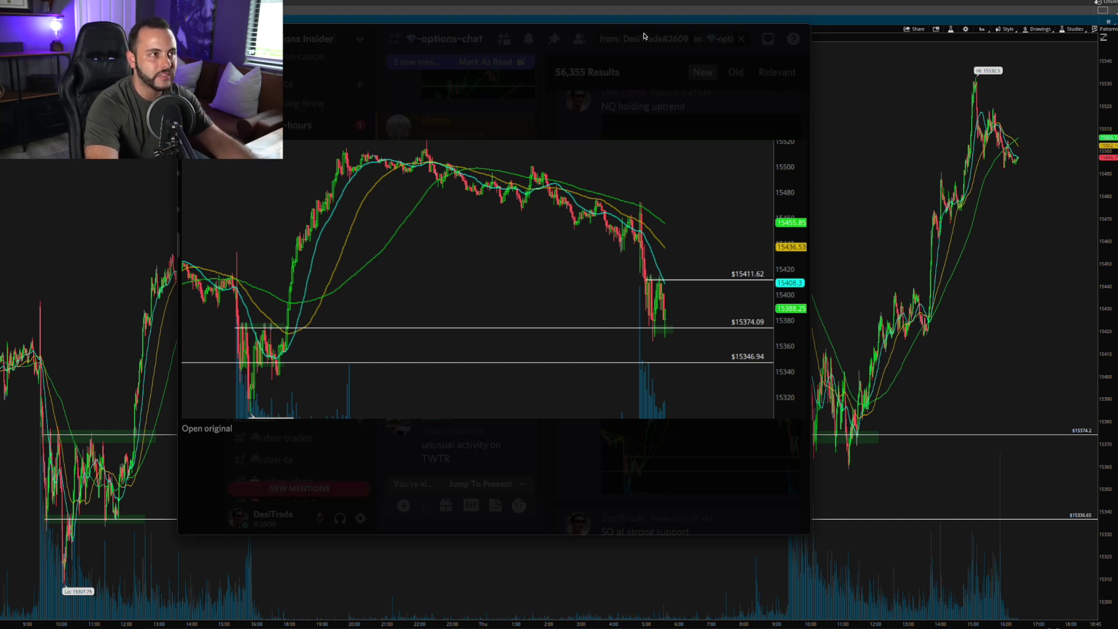
Step: Close the enlarged NQ image and move Discord off screen to reveal the two-day chart
click(624, 40)
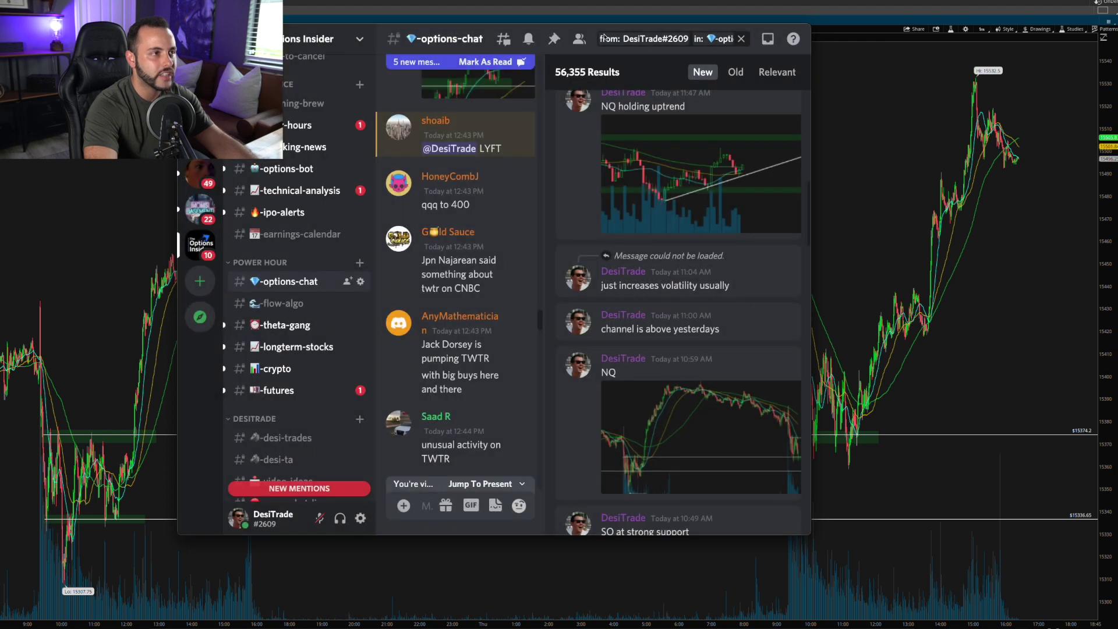
drag(595, 29, 0, 40)
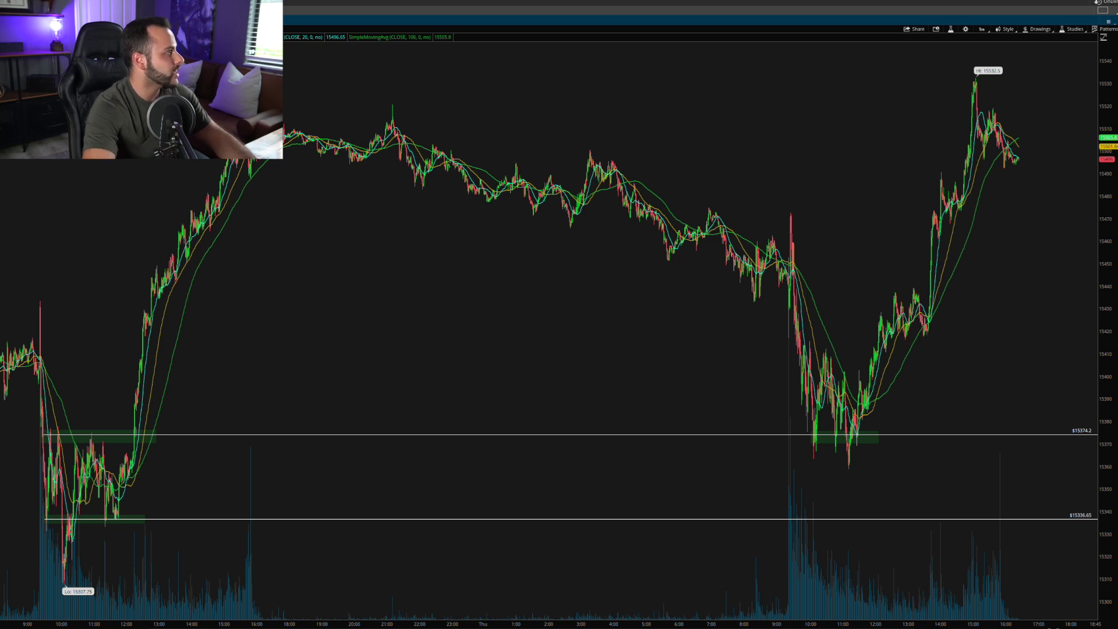
Step: Zoom into the session's time range and compress the price scale to reframe the chart
middle_click(873, 374)
click(882, 385)
drag(1057, 396, 648, 375)
drag(982, 427, 226, 392)
drag(1115, 330, 1113, 373)
drag(690, 459, 661, 372)
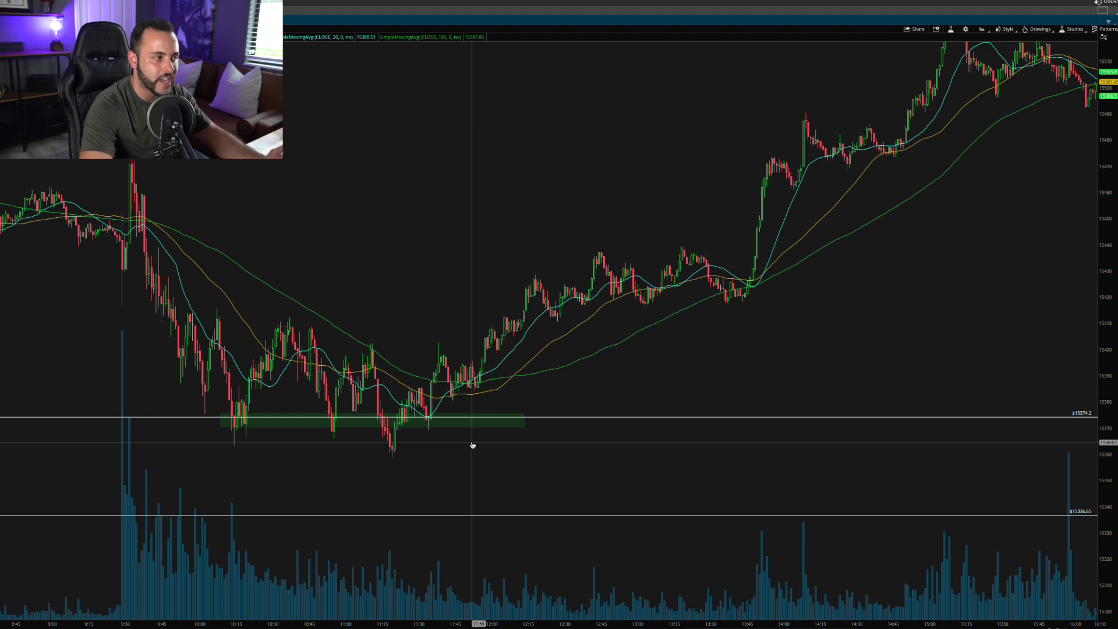
Step: Draw a falling channel across the morning highs and lows, then delete both lines
middle_click(311, 243)
click(318, 265)
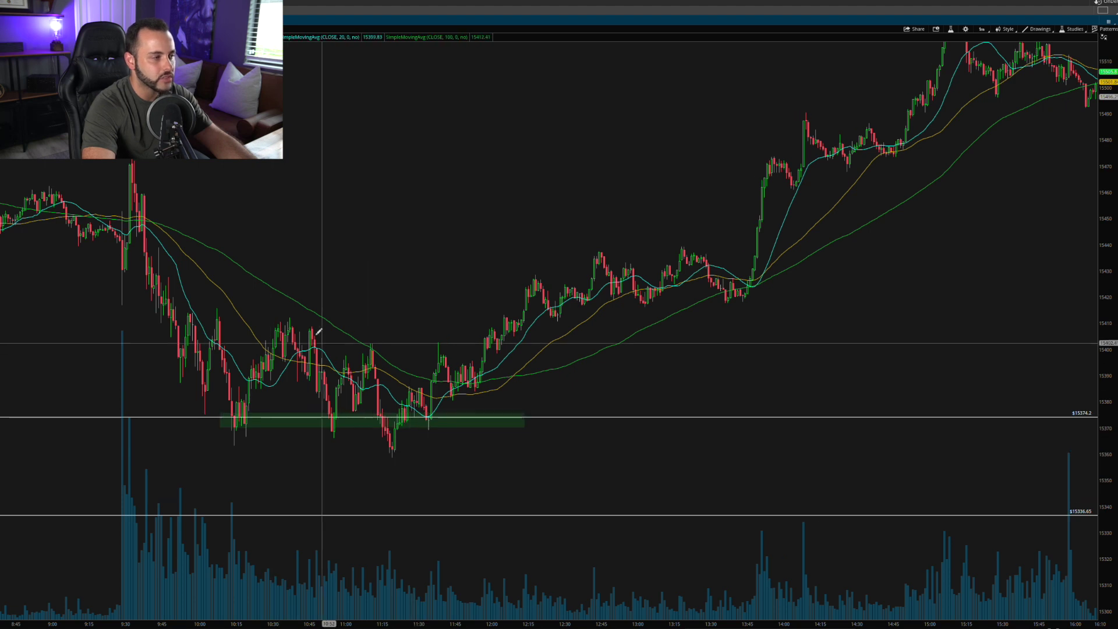
drag(289, 317, 532, 400)
drag(249, 407, 454, 472)
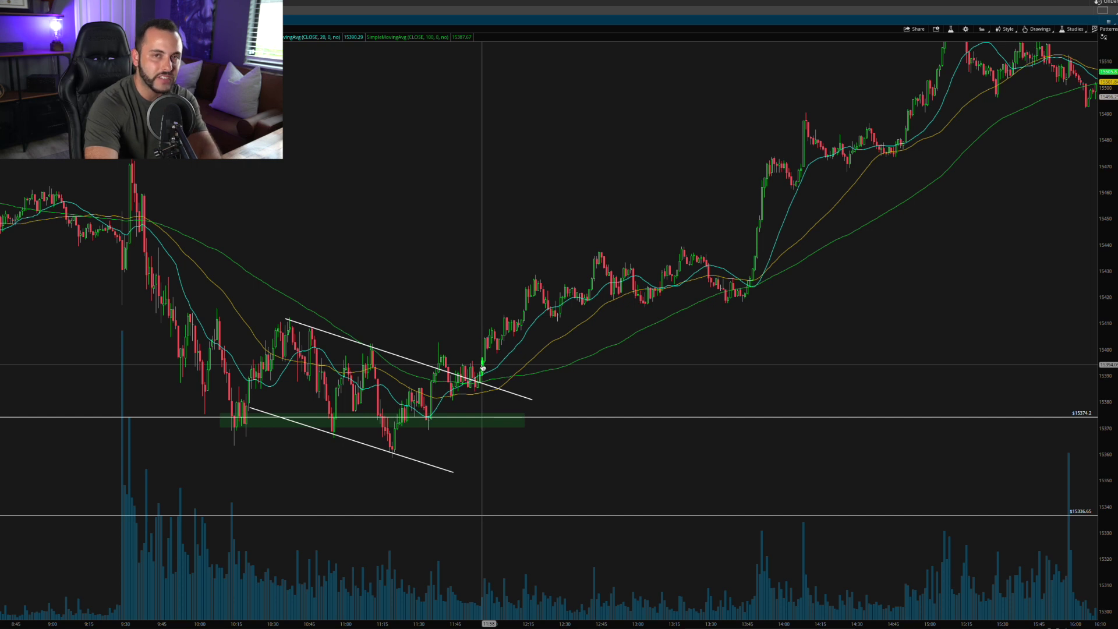
click(490, 388)
key(Delete)
click(422, 462)
key(Delete)
Step: Draw an uptrend line rising from the 11:15 low and bring Discord over the chart
middle_click(420, 452)
click(427, 468)
mouse_move(394, 448)
mouse_down()
mouse_move(424, 415)
mouse_move(546, 341)
mouse_up()
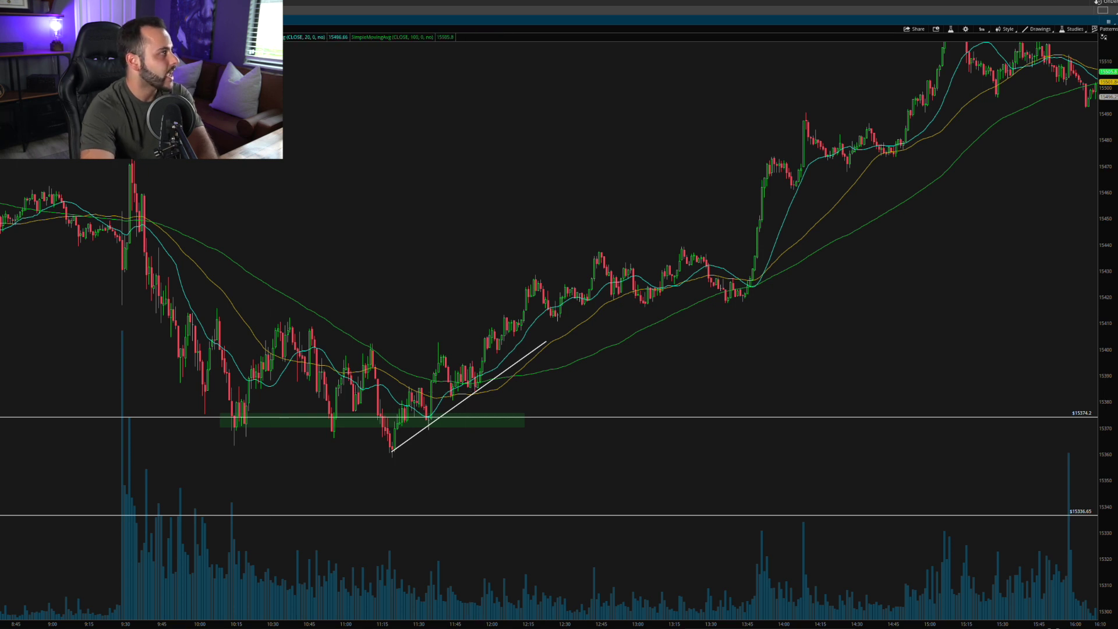
drag(0, 99, 175, 56)
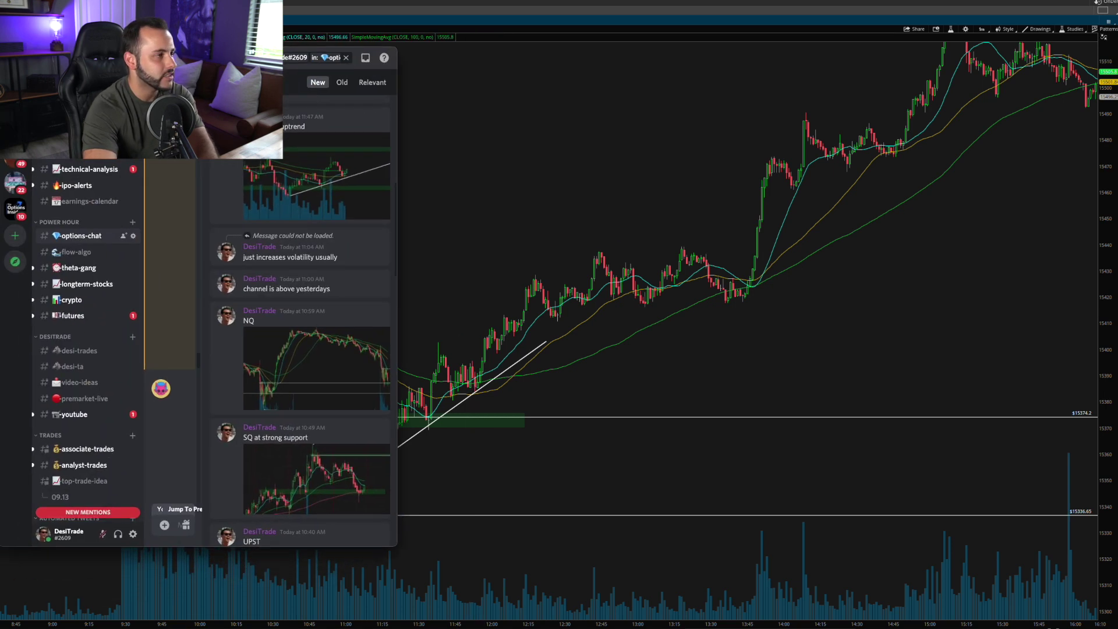
Step: Enlarge the chart image posted in the Discord message
click(293, 167)
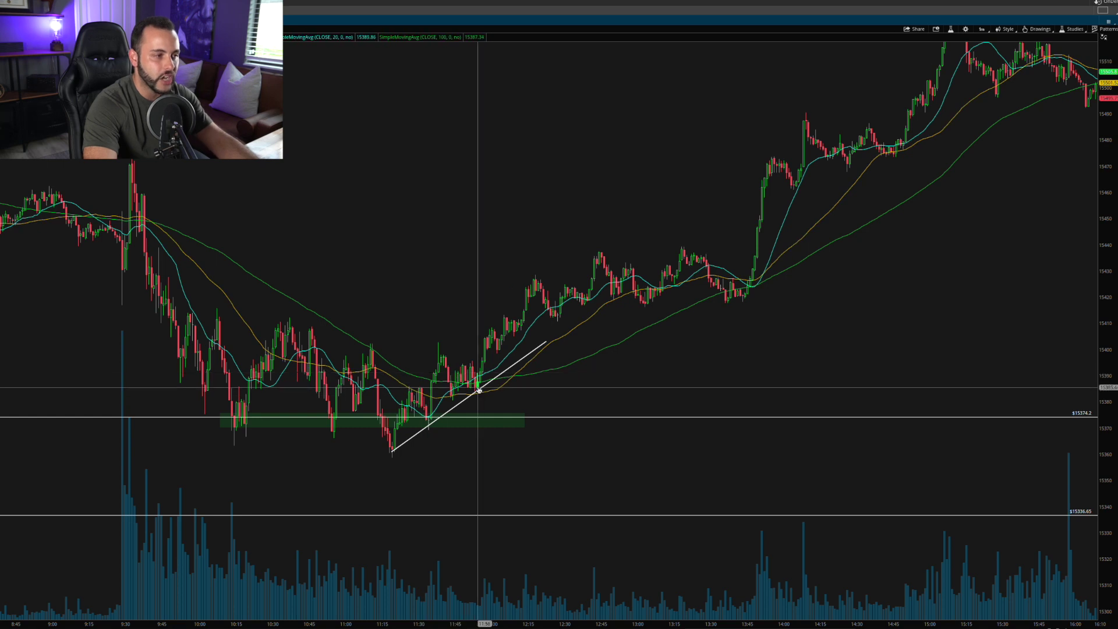
Step: Select the uptrend line from the 11:15 low for removal
middle_click(433, 315)
middle_click(508, 360)
click(527, 369)
click(520, 364)
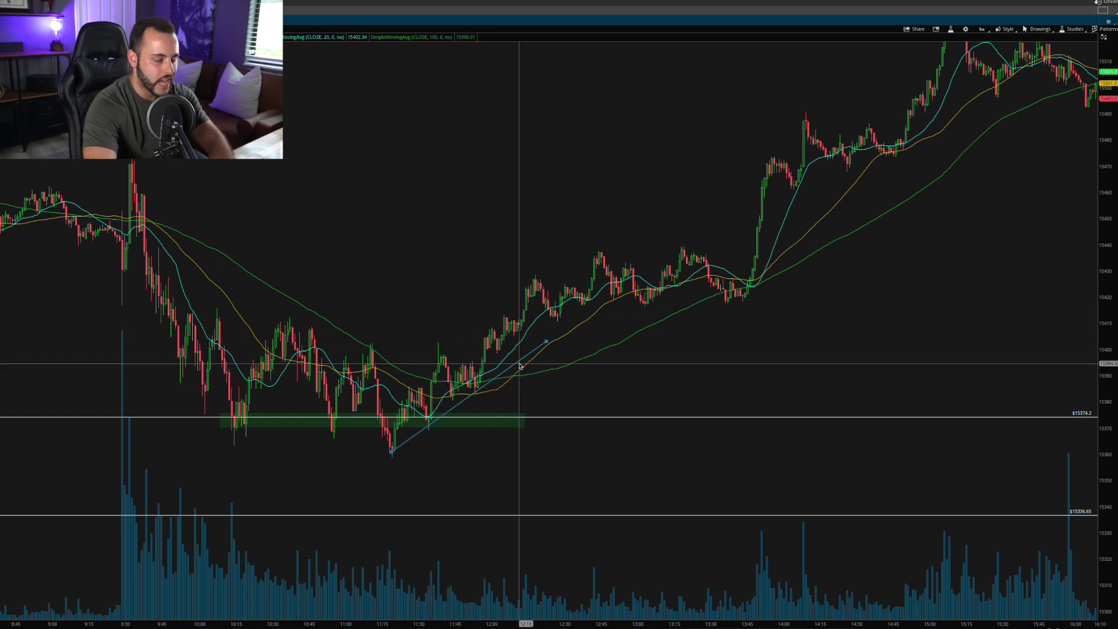
Step: Add a price level at 15412.2 and delete the 15336.65 price line
middle_click(383, 327)
click(402, 350)
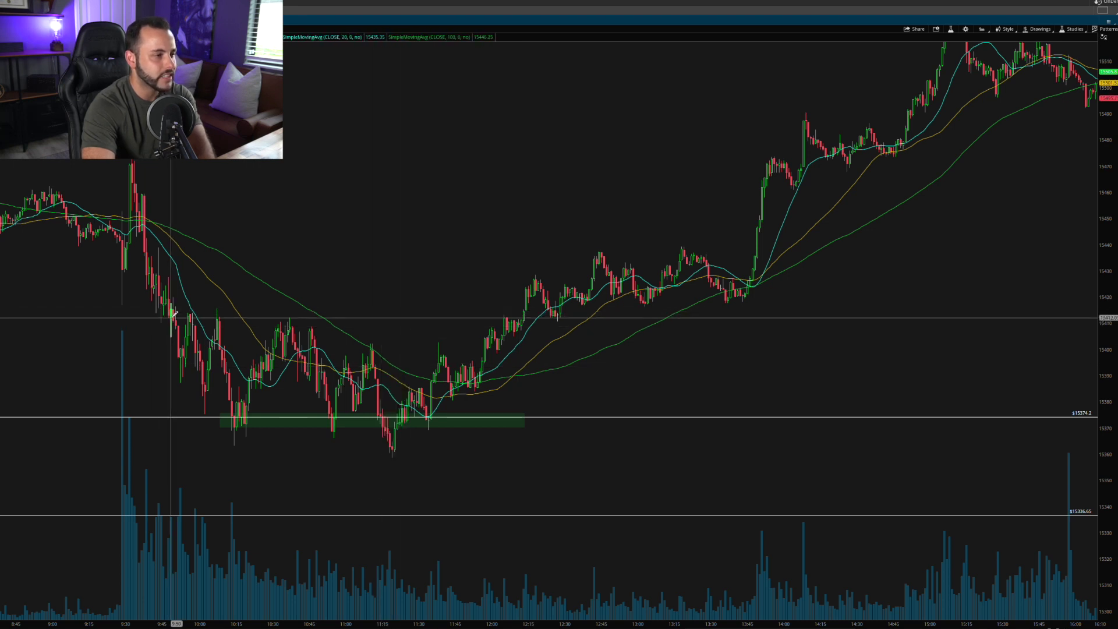
click(174, 317)
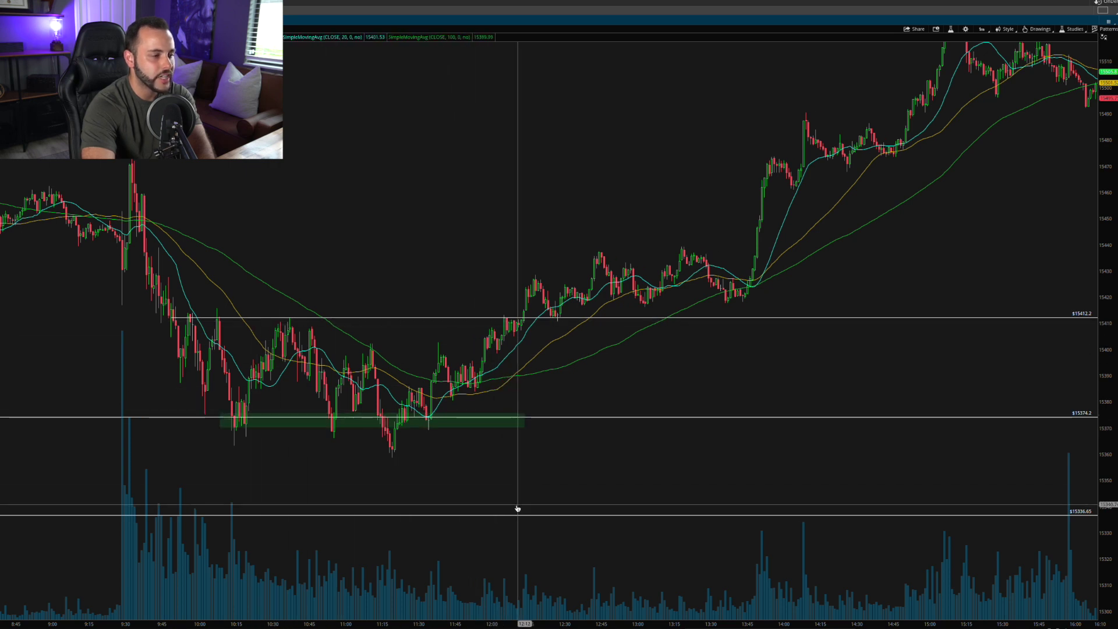
click(510, 517)
key(Delete)
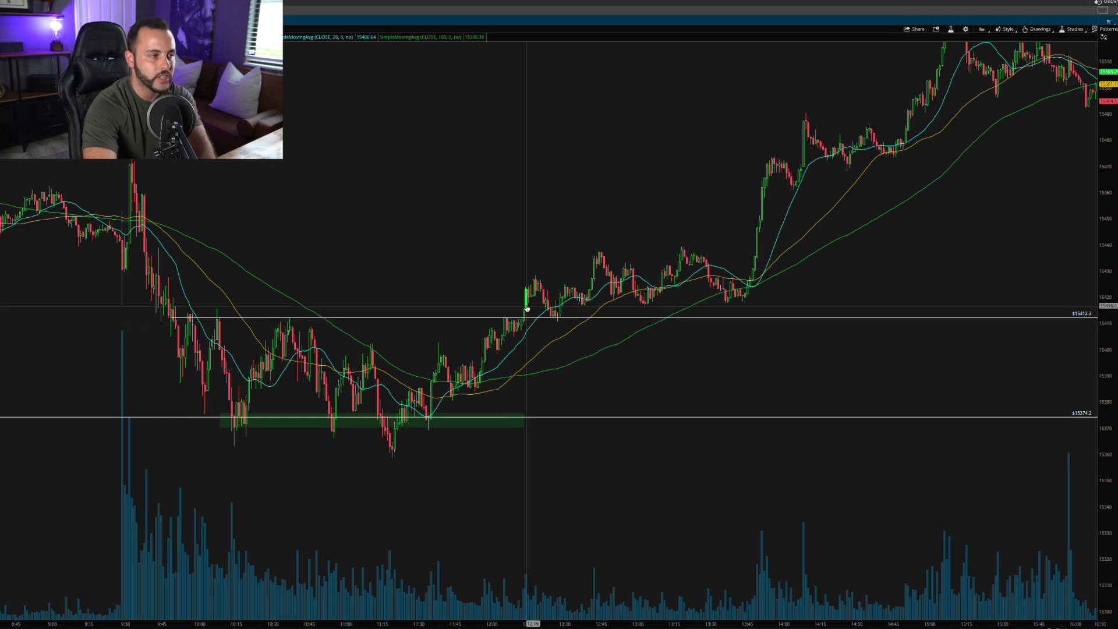
Step: Draw a green price zone along the 15412 morning highs, then bring Discord over the chart
middle_click(363, 314)
click(369, 352)
click(169, 315)
click(589, 319)
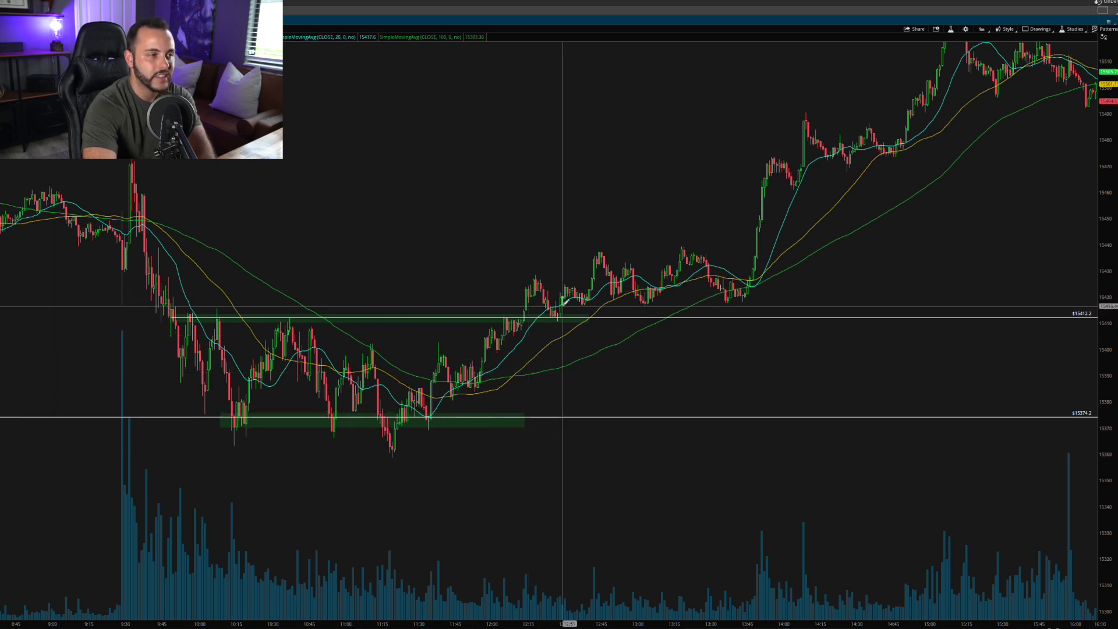
click(524, 315)
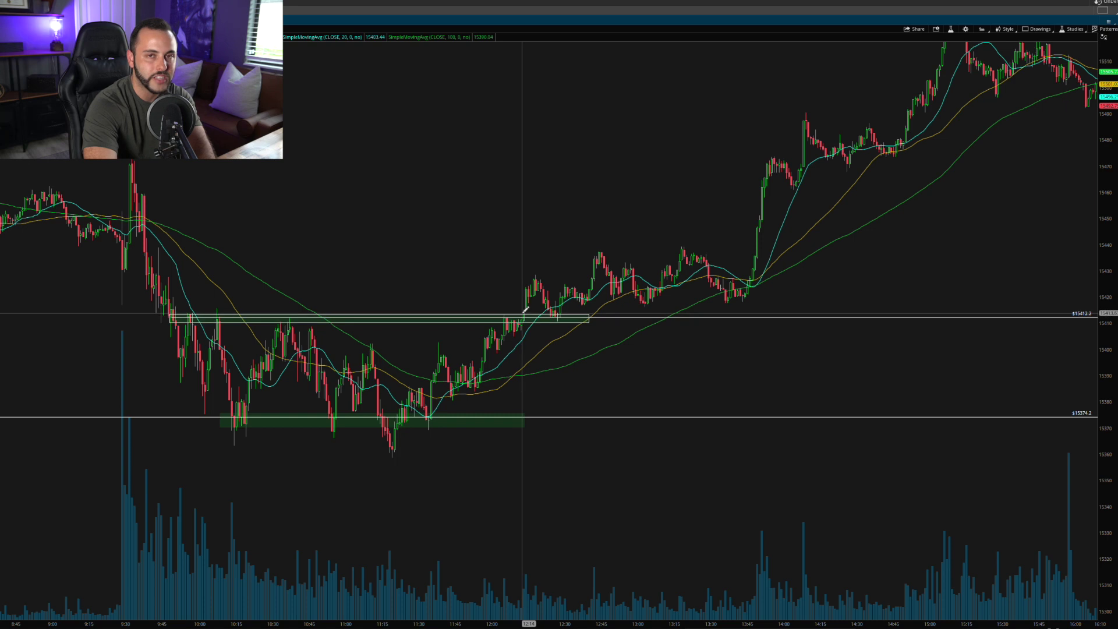
click(518, 320)
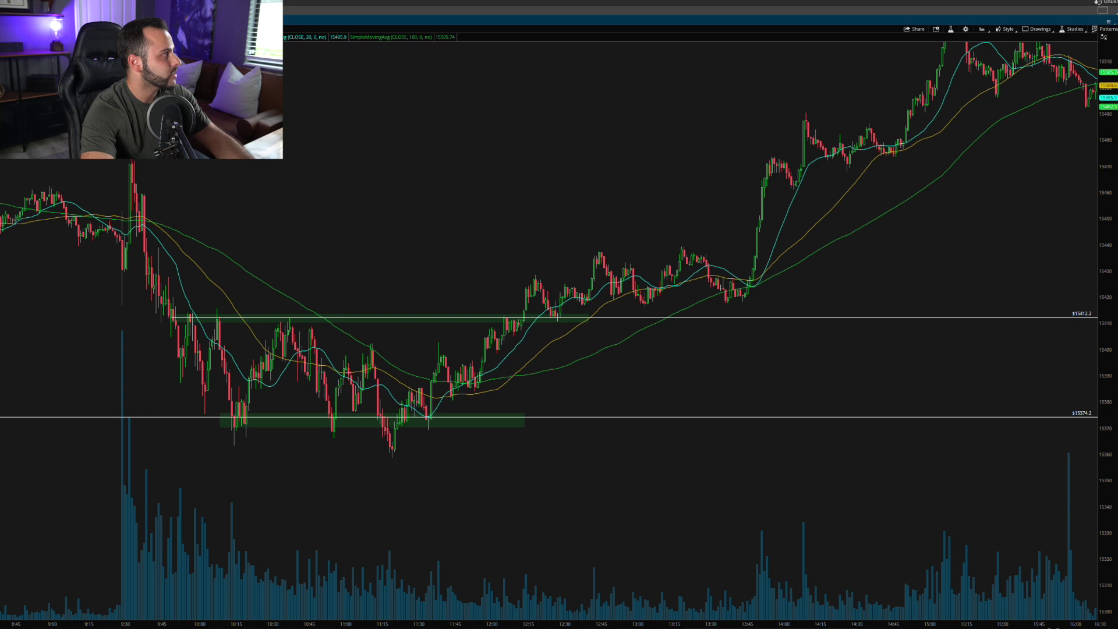
drag(1, 59, 158, 18)
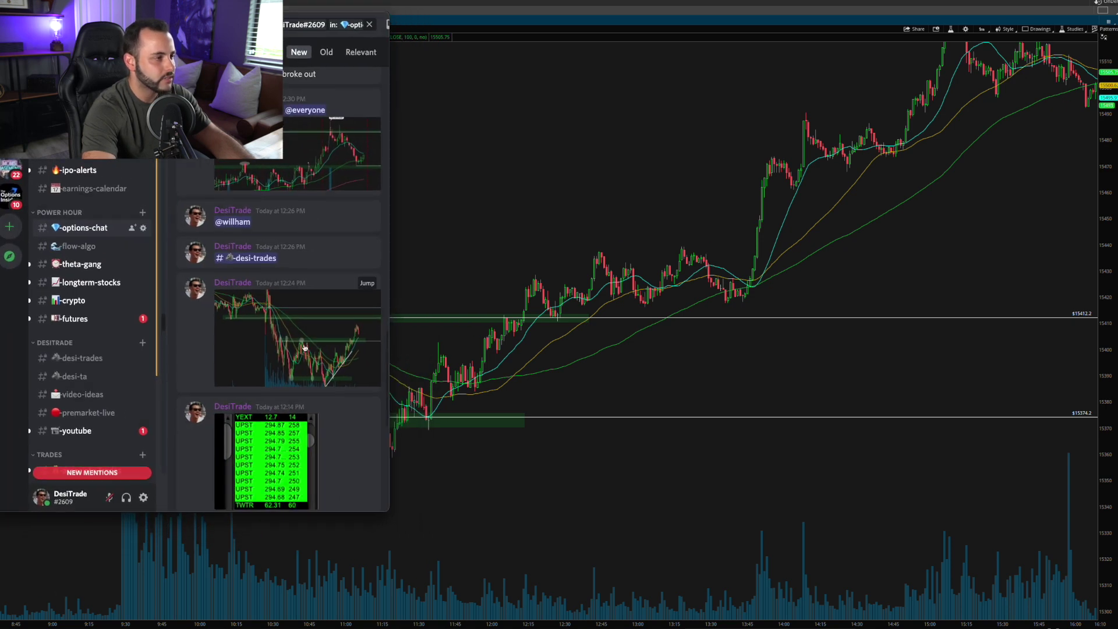
Step: Enlarge the posted chart image in Discord, close it with Esc, and hide Discord
click(304, 347)
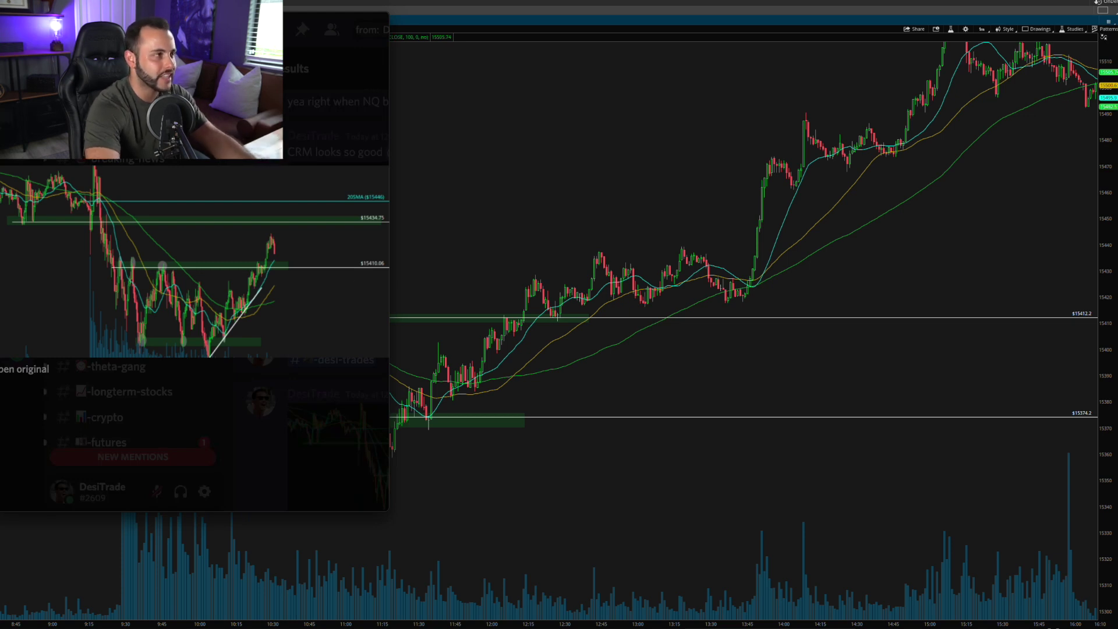
key(Escape)
key(super+Tab)
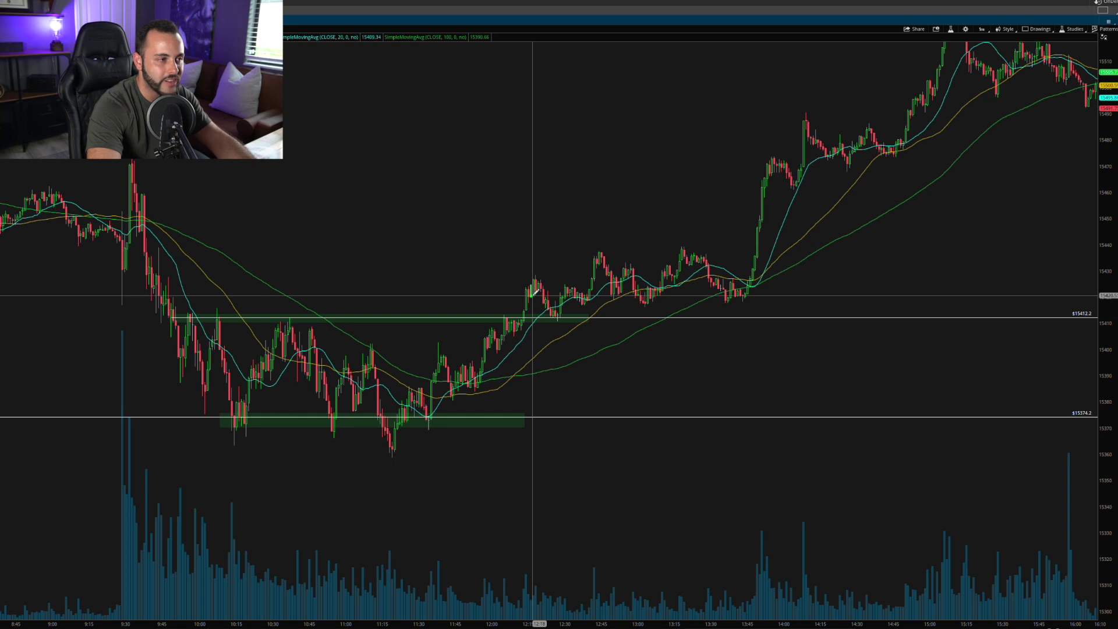
Step: Circle the 15412 zone retest with an ellipse, select the upper green zone, then switch to Discord
middle_click(551, 318)
click(573, 371)
click(548, 309)
click(556, 318)
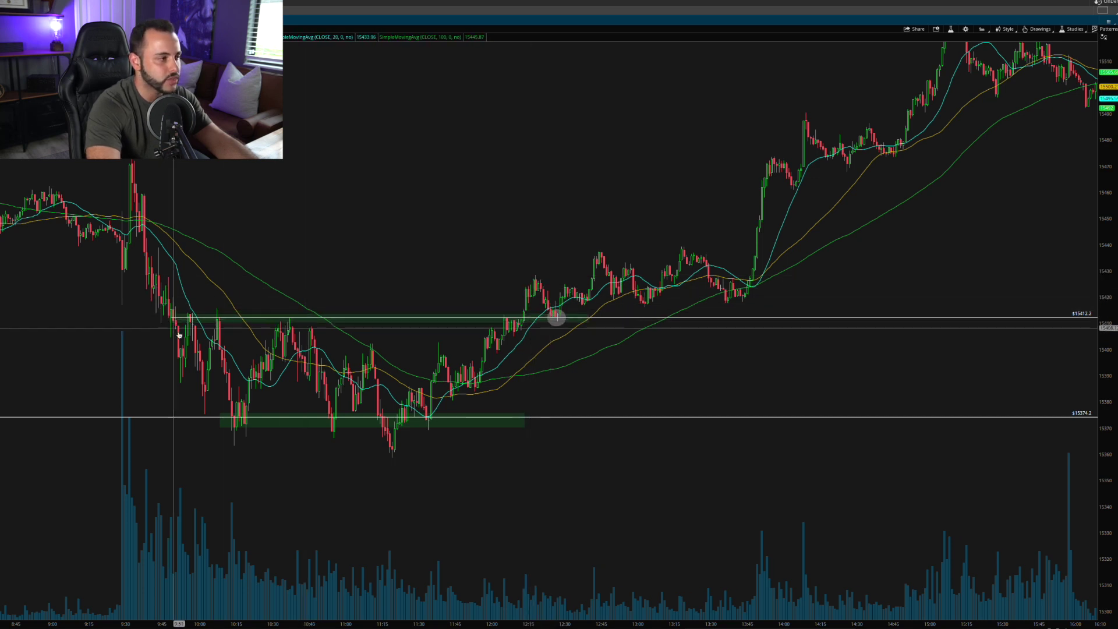
click(552, 317)
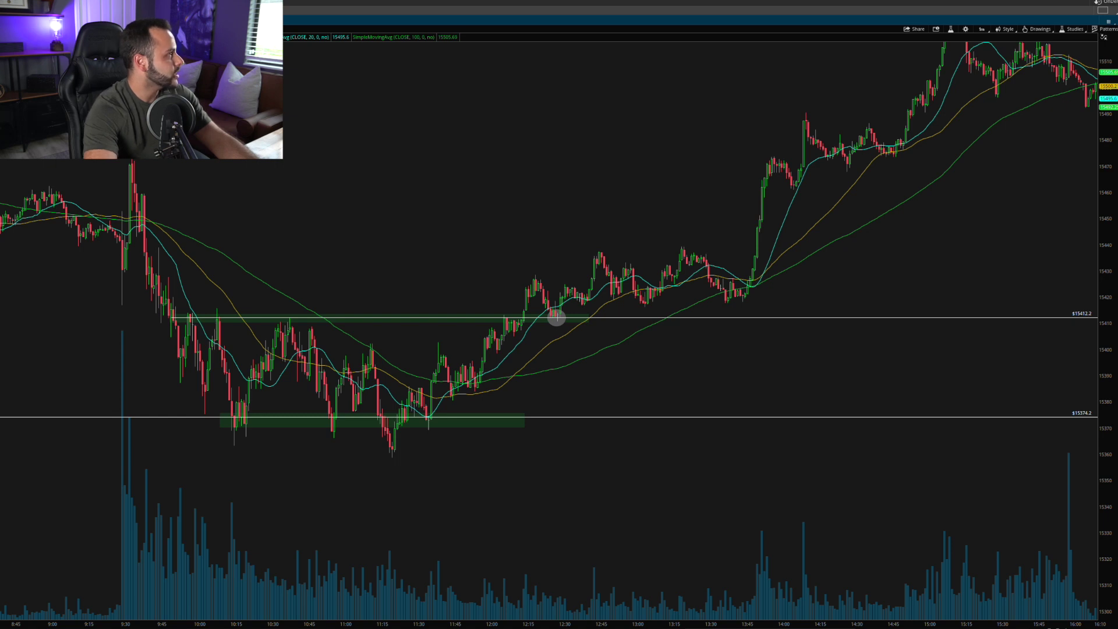
key(alt+Tab)
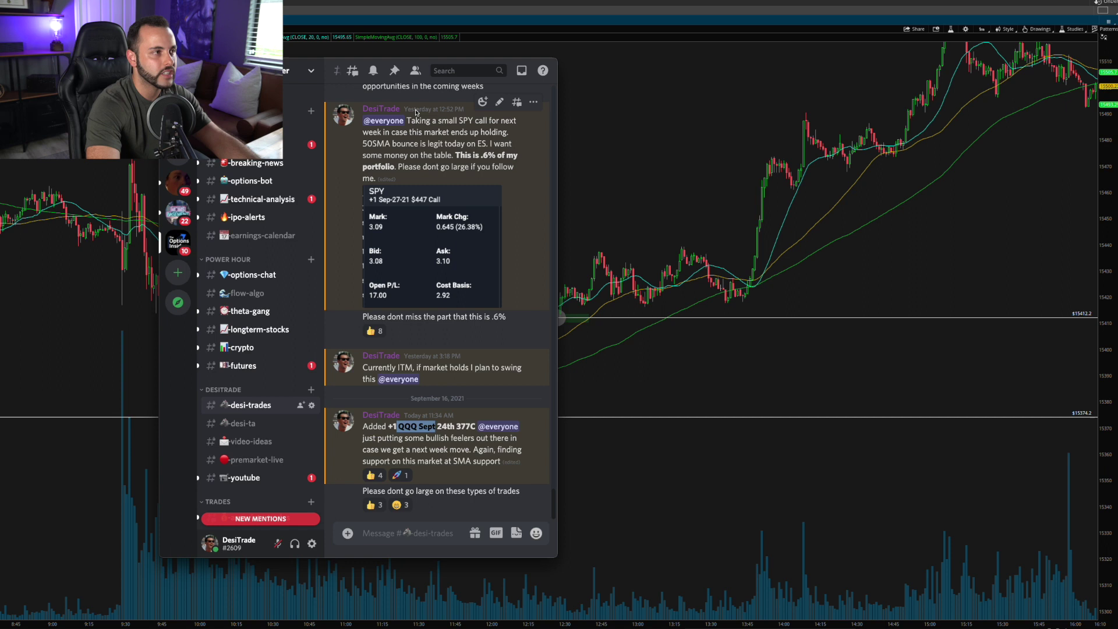
Step: Send Discord behind thinkorswim to reveal the 15412.2/15374.2 chart with its retest circle
click(559, 316)
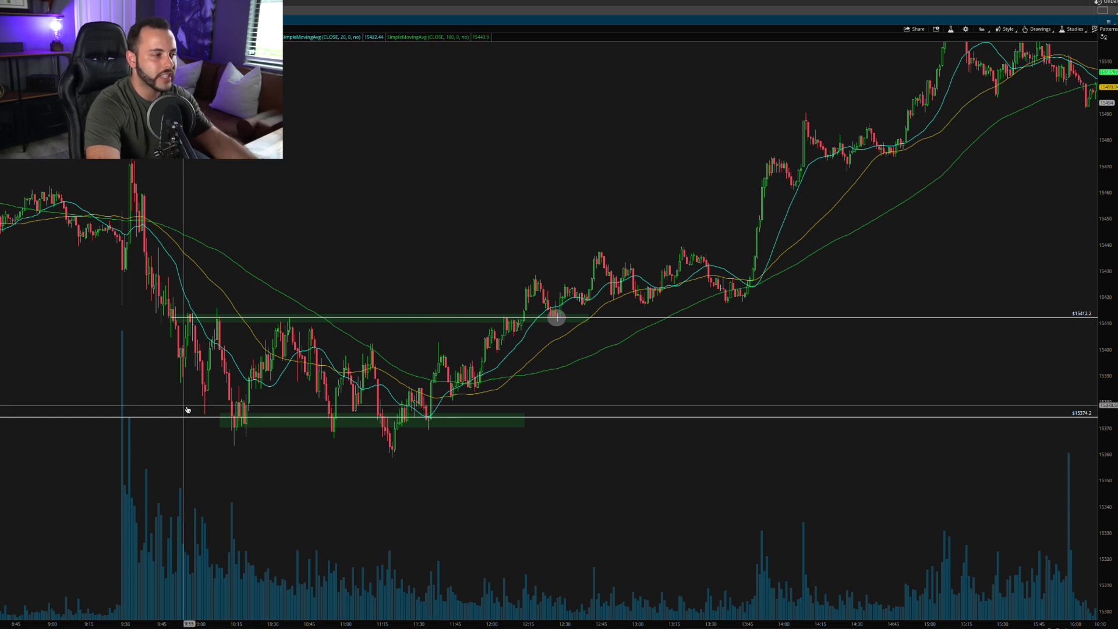
Step: Zoom the chart to the 9:30–18:00 range and extend the 15374 green zone to the right
double_click(286, 343)
middle_click(286, 343)
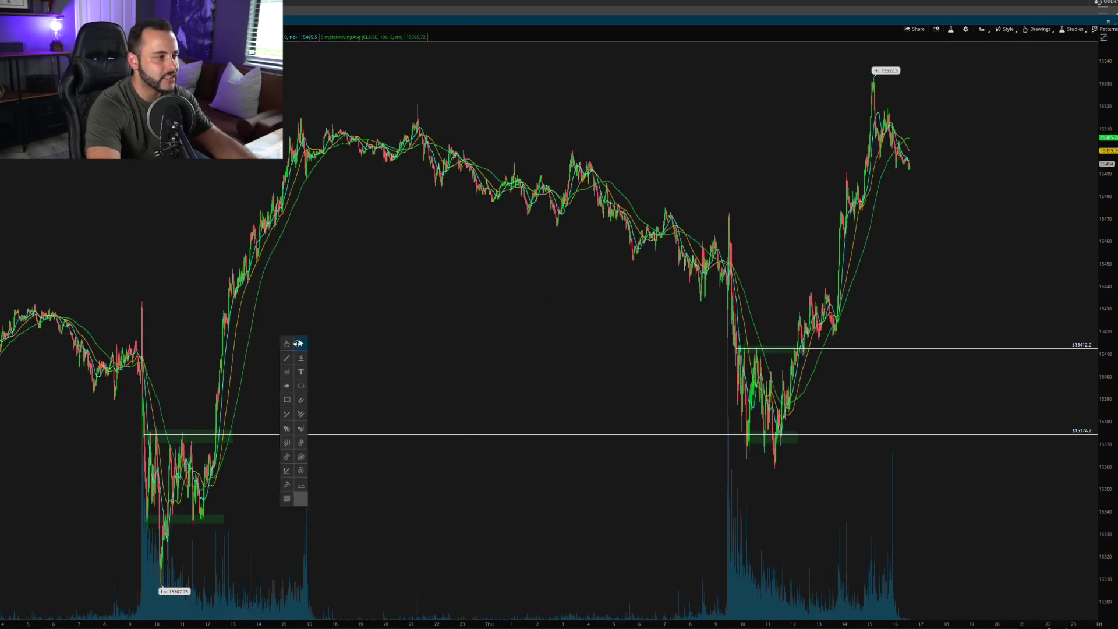
drag(944, 464, 145, 411)
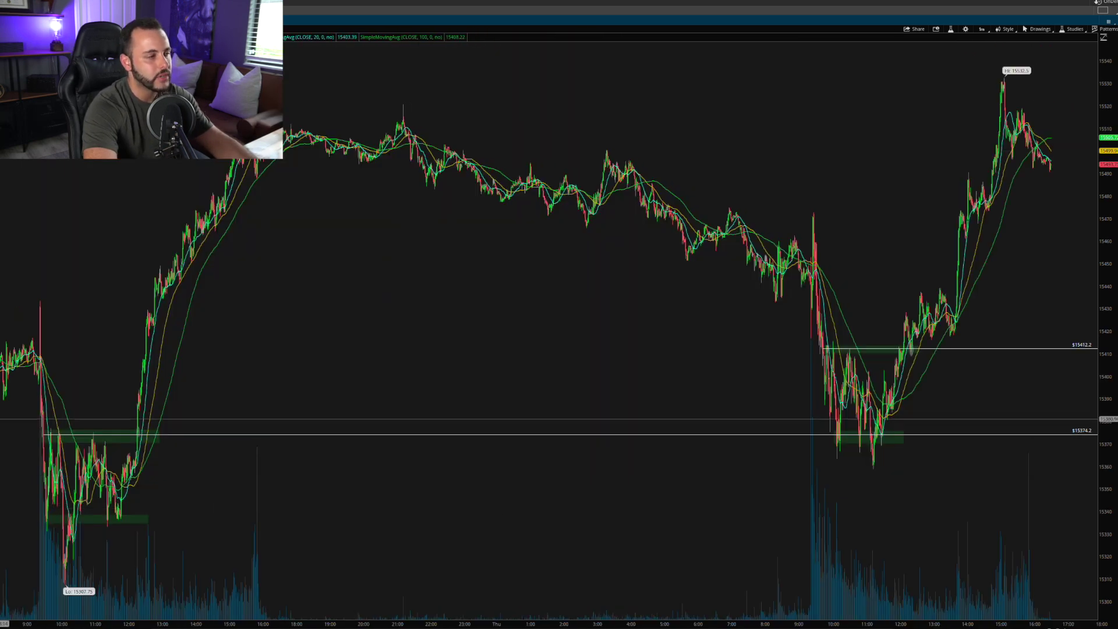
middle_click(76, 424)
click(83, 436)
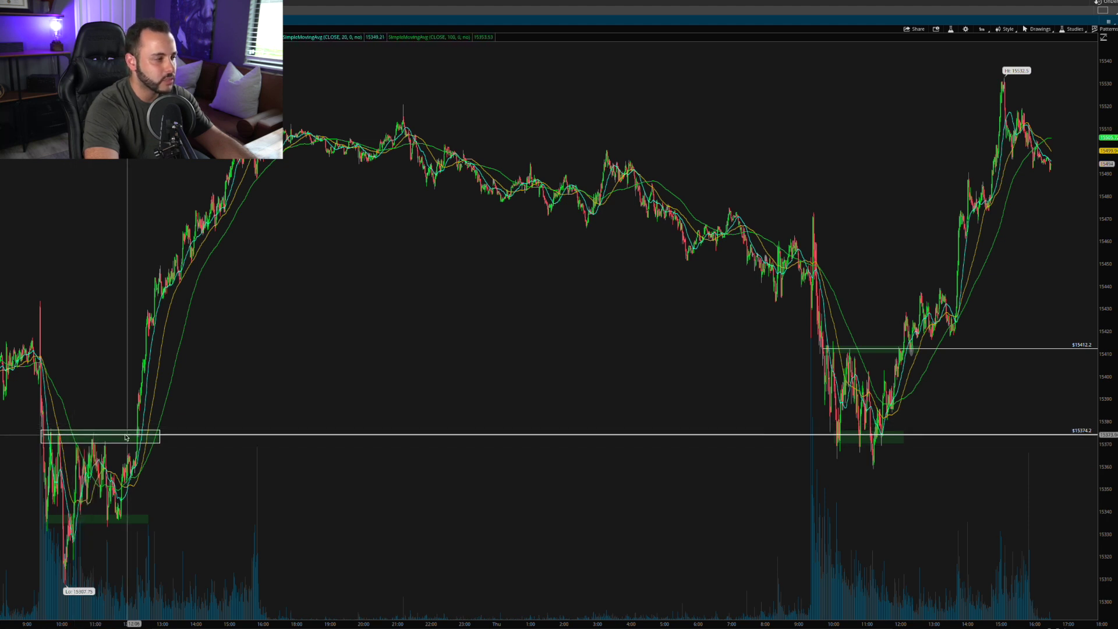
drag(159, 442, 910, 445)
Step: Pan and zoom in on the latest session, shifting the view toward the afternoon bars
middle_click(839, 478)
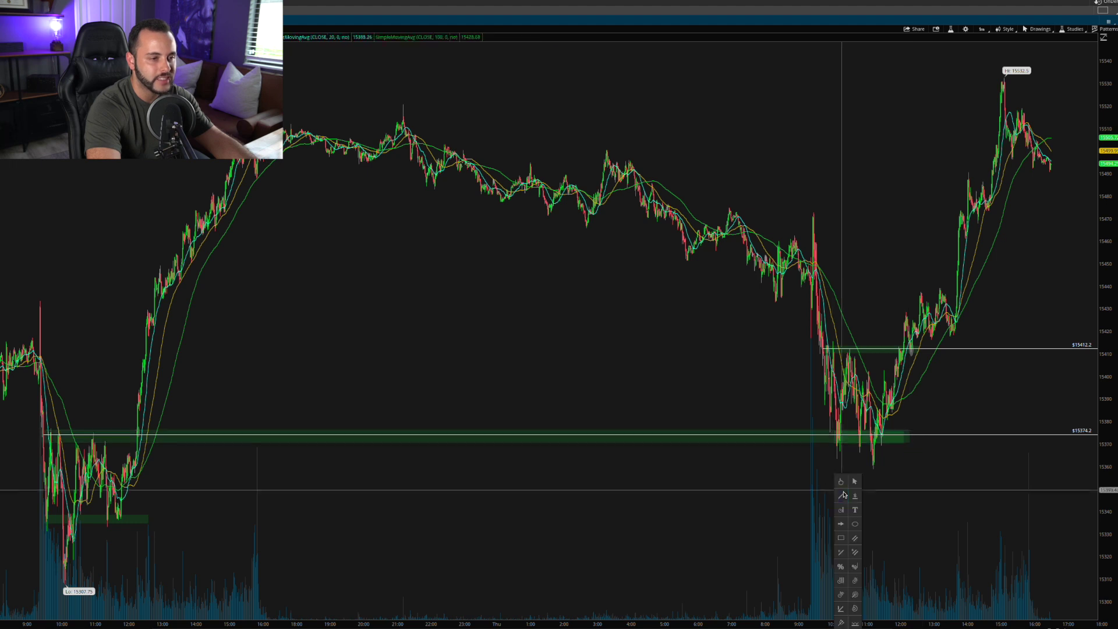
click(842, 482)
drag(850, 488, 718, 482)
middle_click(794, 411)
click(806, 419)
drag(893, 417, 598, 416)
middle_click(960, 393)
click(961, 394)
drag(955, 394, 922, 316)
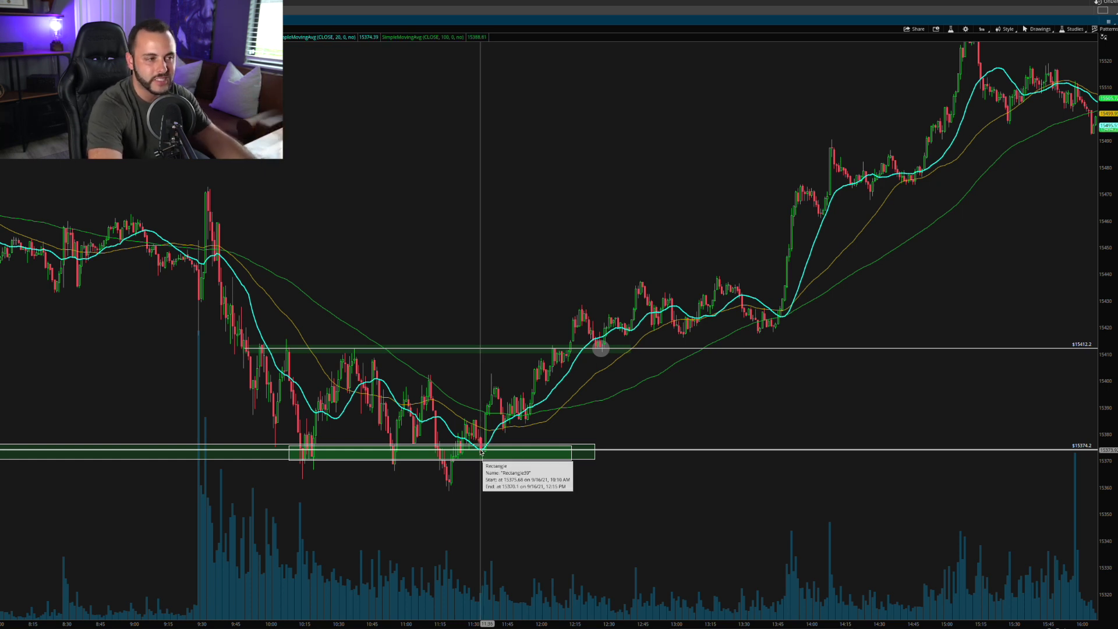
drag(624, 435, 580, 424)
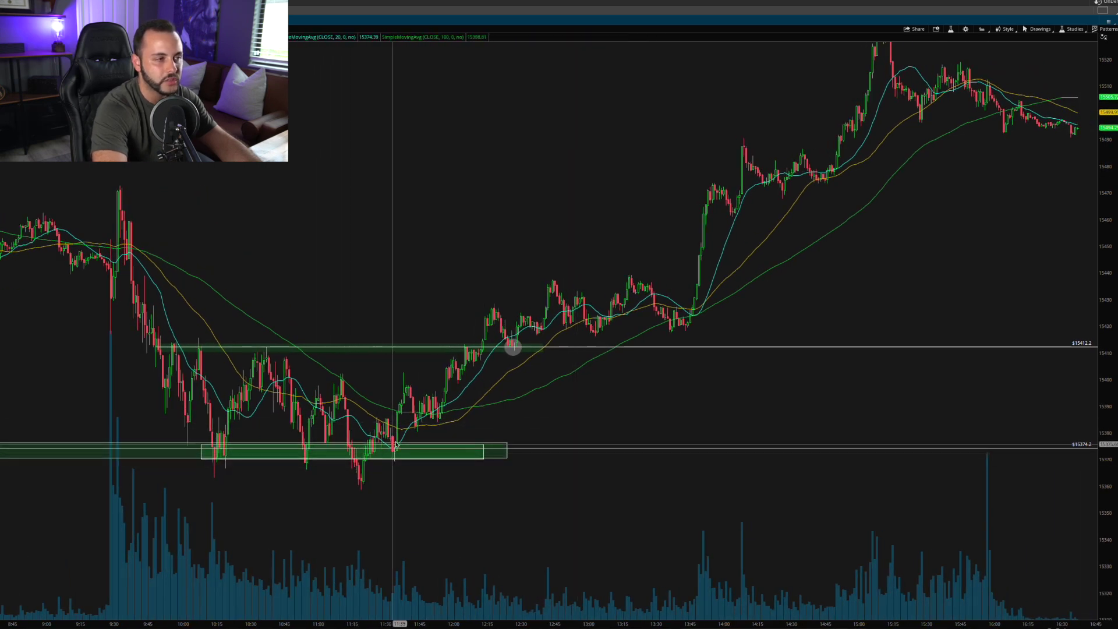
drag(609, 414, 427, 422)
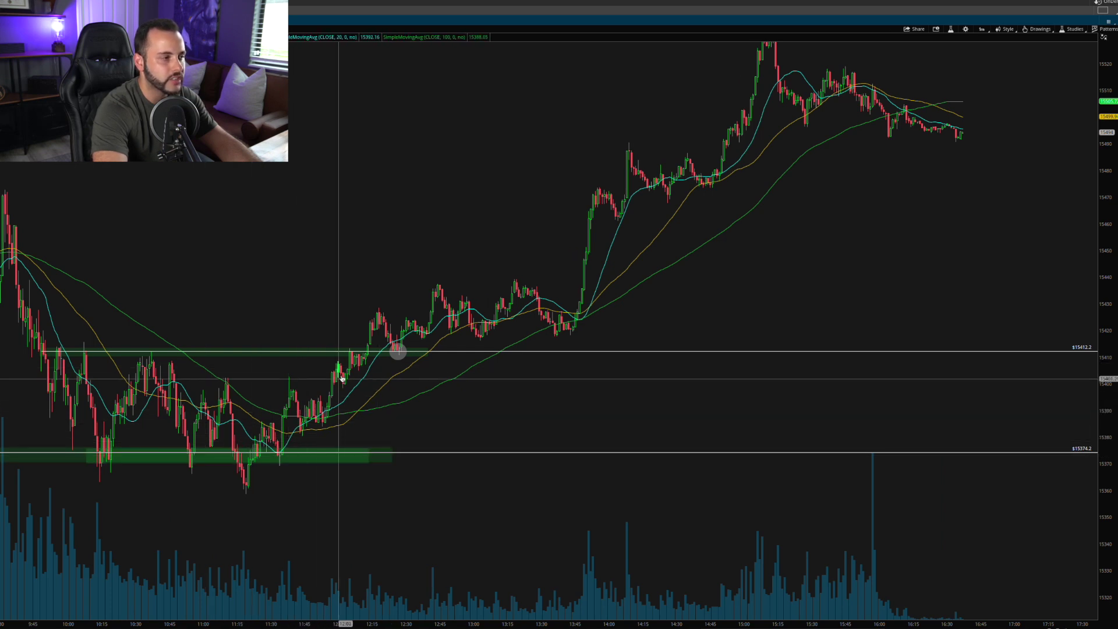
Step: Select the upper green zone in preparation for the new 15471 level
click(399, 351)
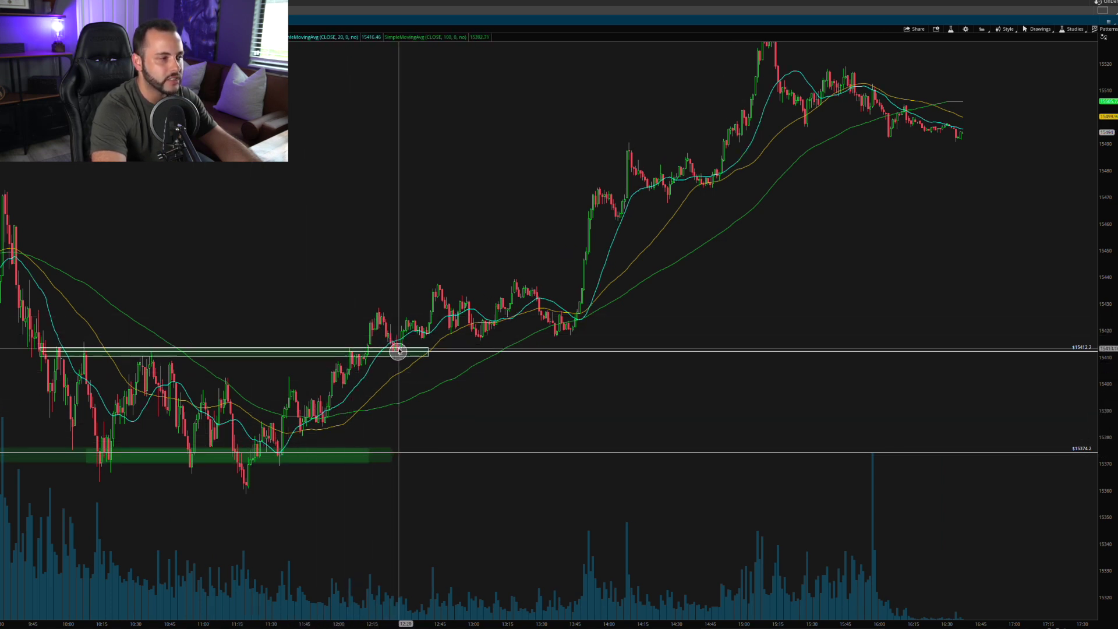
right_click(384, 251)
click(398, 350)
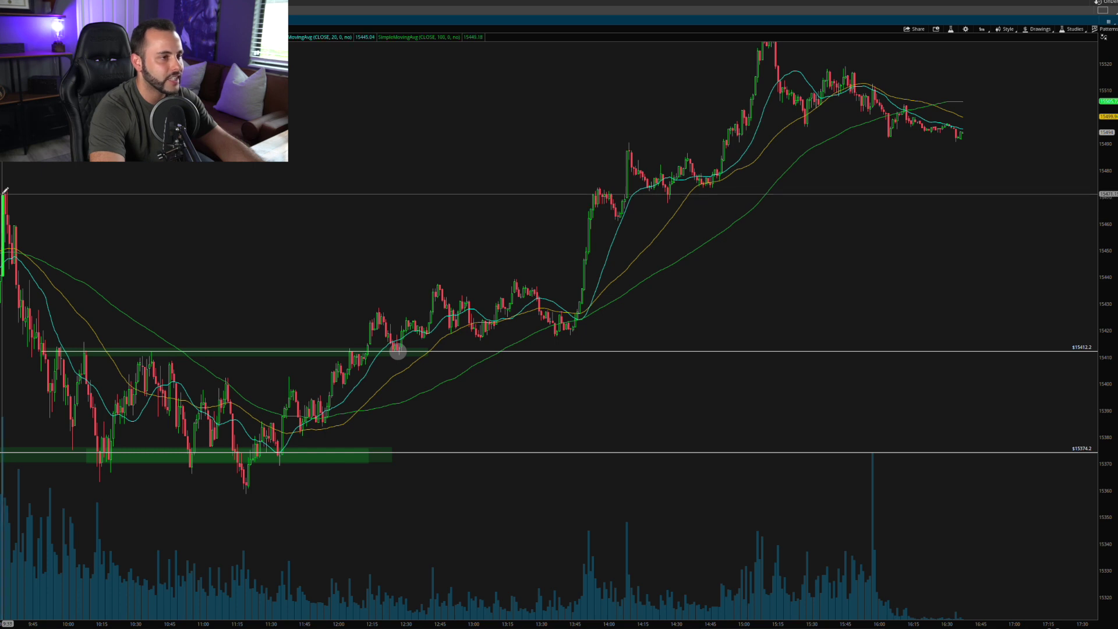
Step: Place a price level at 15471.15 and draw a green zone along it from the left edge
click(3, 193)
middle_click(174, 162)
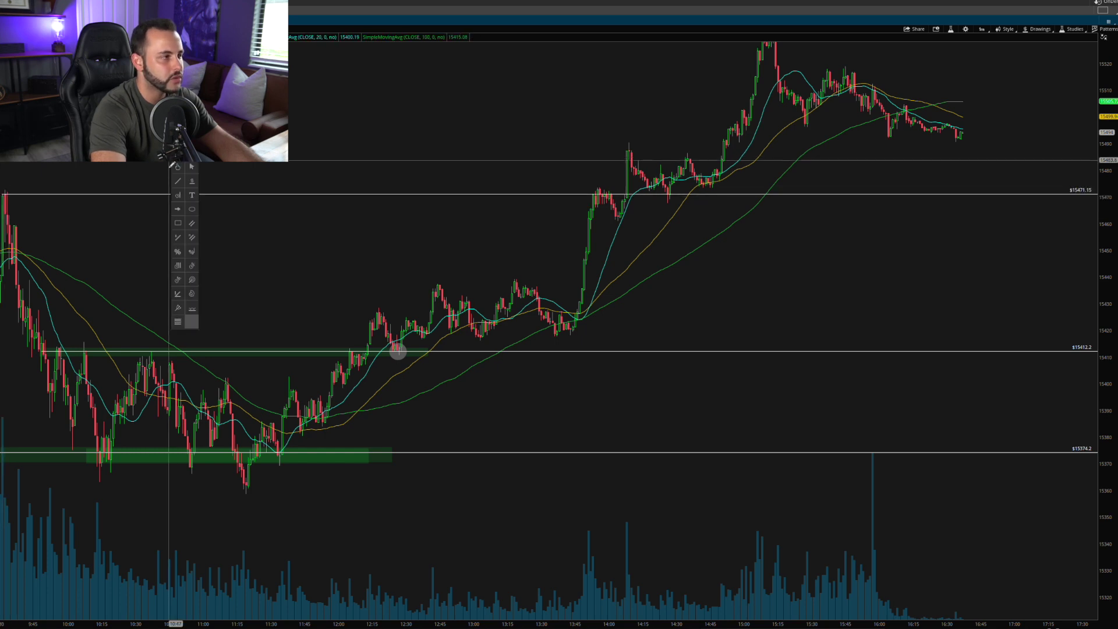
click(179, 212)
click(0, 191)
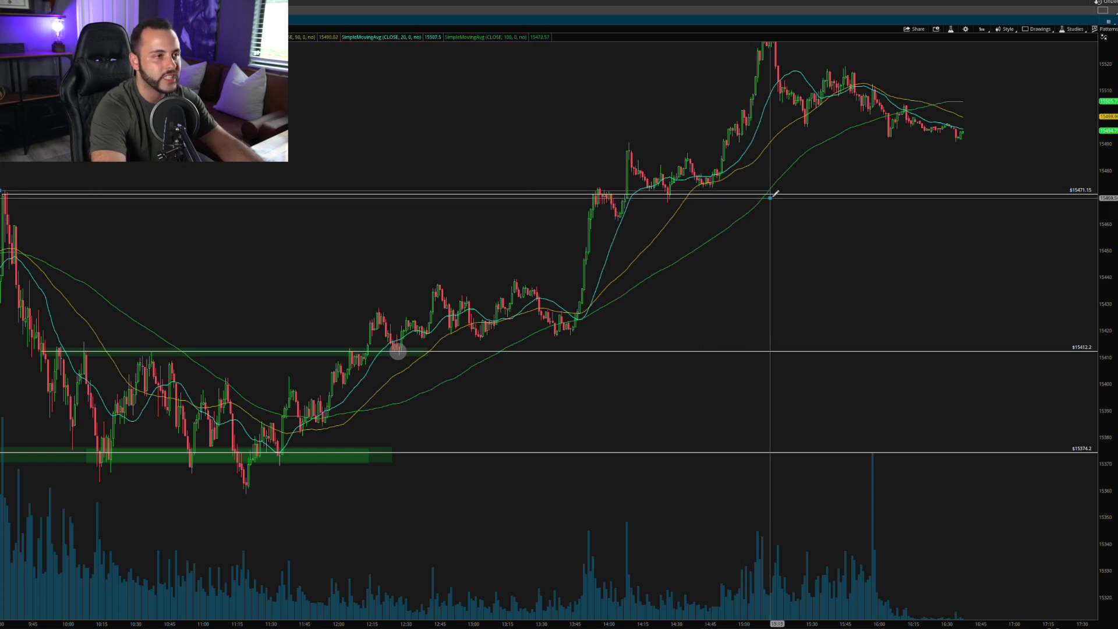
click(797, 197)
Step: Switch to the pan hand and nudge the chart slightly left
middle_click(660, 247)
click(664, 253)
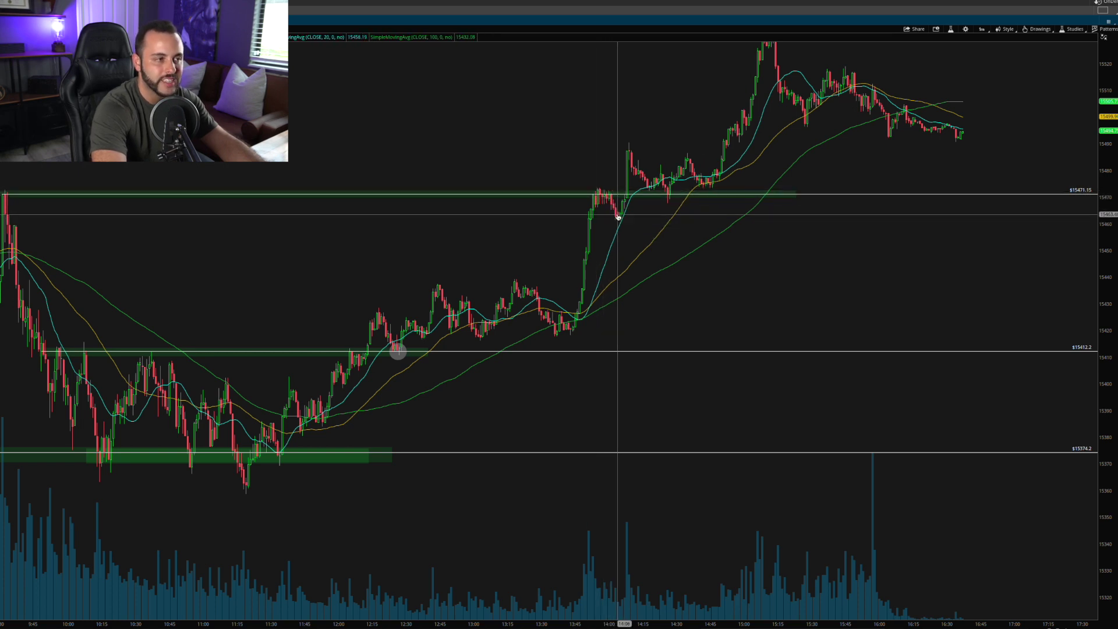
middle_click(652, 145)
click(662, 154)
drag(678, 160, 635, 163)
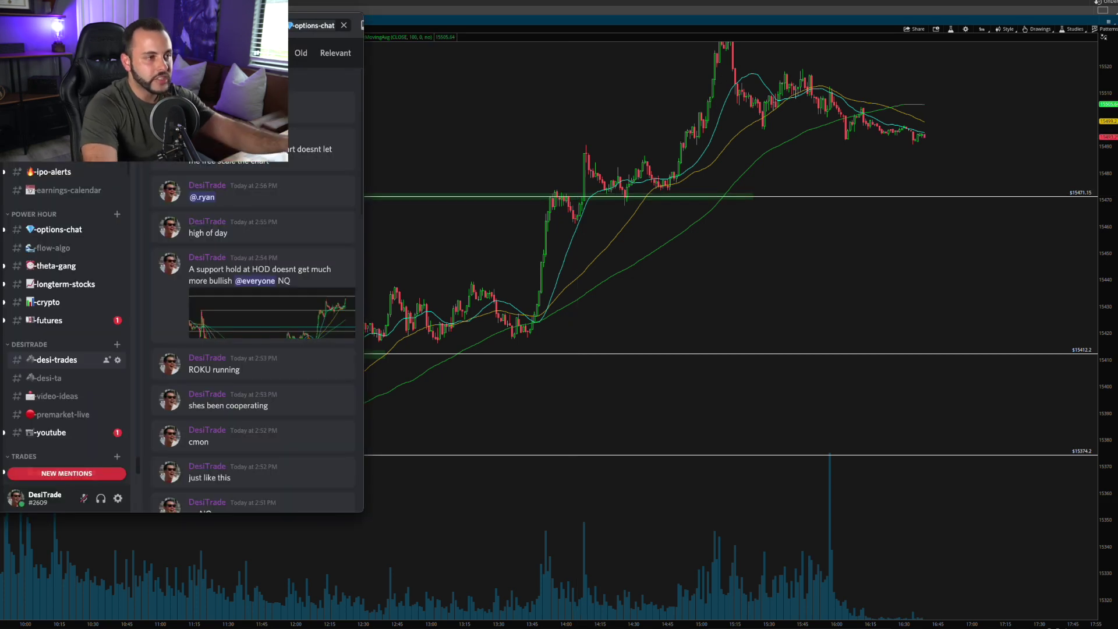
Step: Enlarge the chart image posted in Discord, magnify and restore it, then close it and hide Discord
click(277, 315)
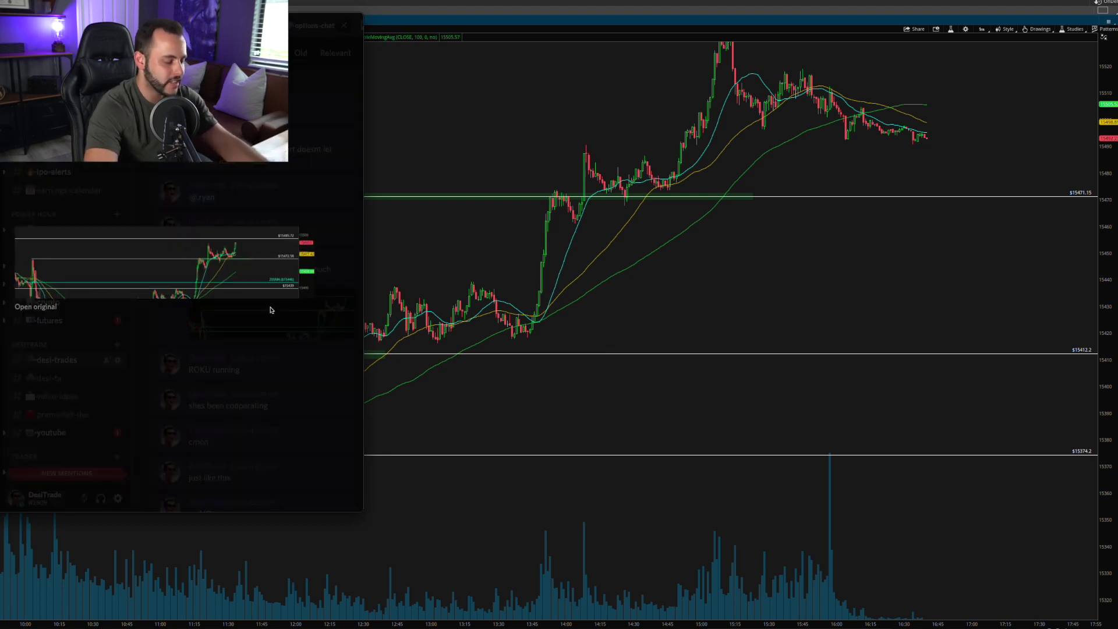
key(ctrl+equal)
key(ctrl+equal)
key(ctrl+equal)
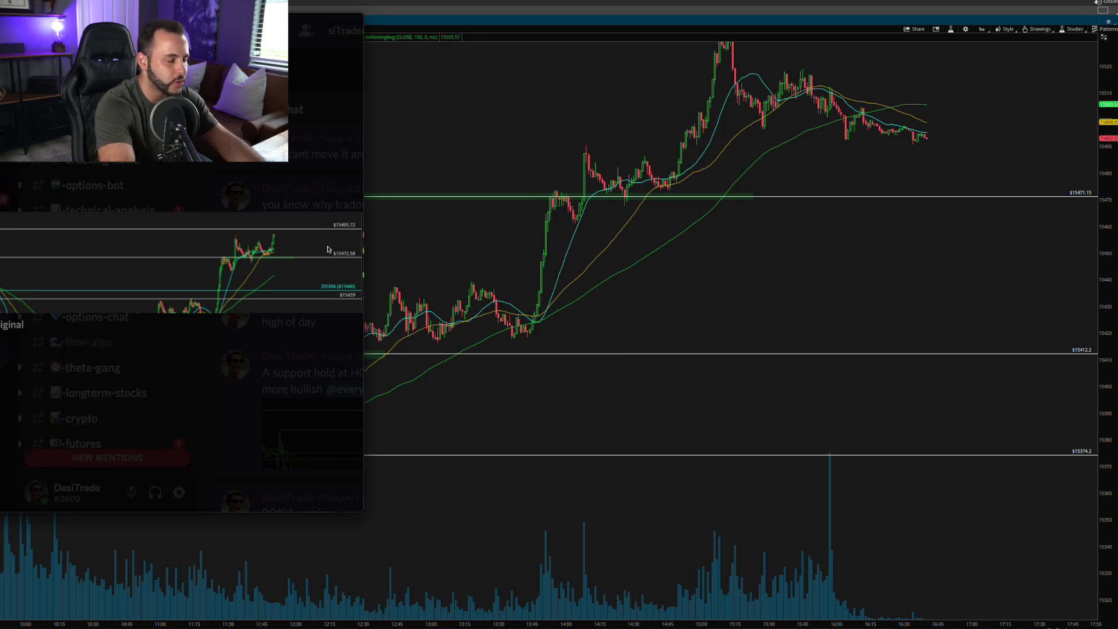
key(super+minus)
key(super+minus)
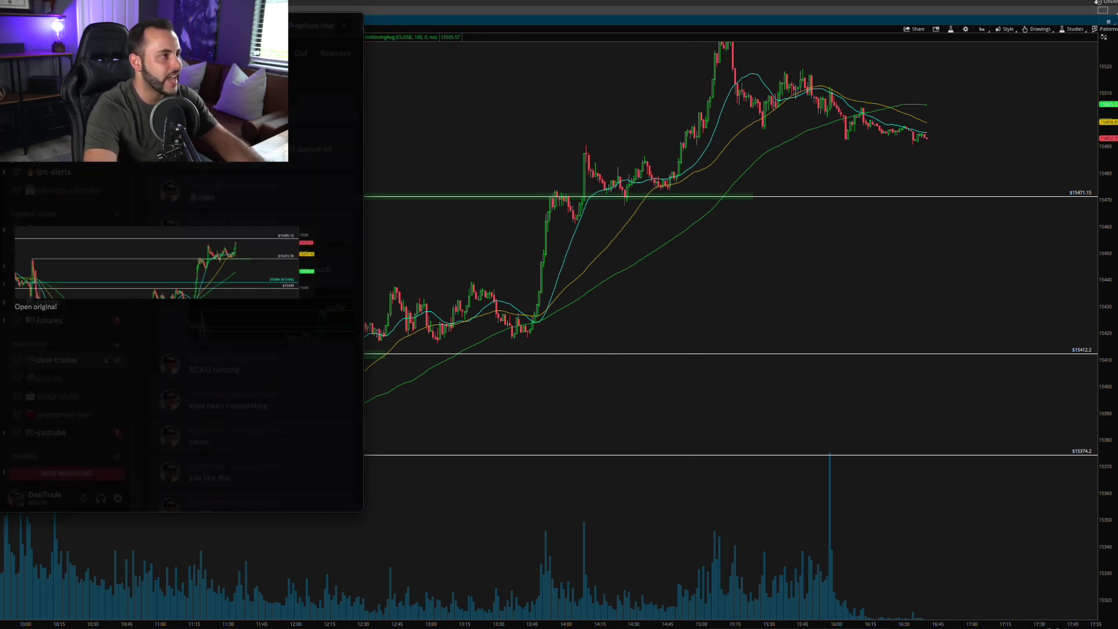
key(Escape)
key(super+h)
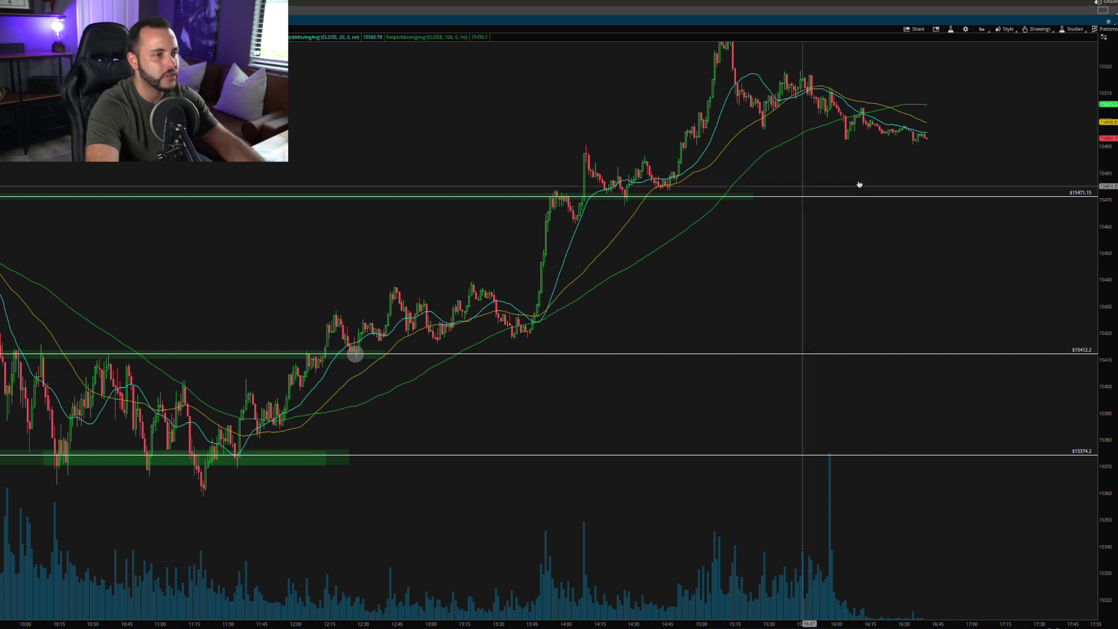
Step: Compress the price scale, reset the chart to full range, and zoom into a stretch of time
drag(1104, 146, 1109, 186)
drag(896, 119, 899, 149)
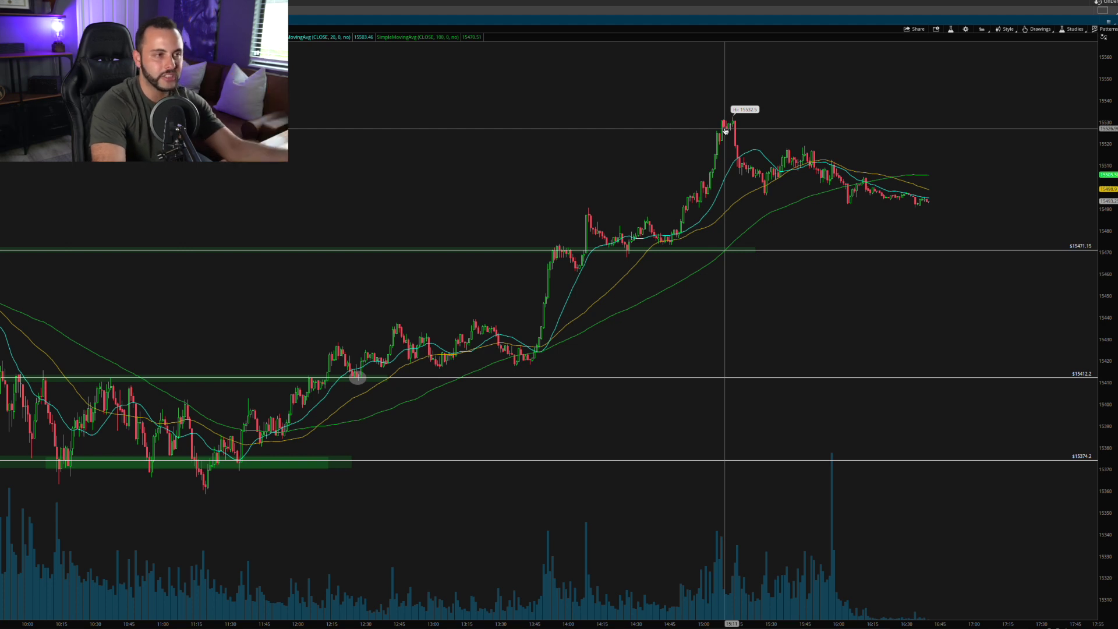
double_click(946, 85)
middle_click(500, 264)
click(508, 272)
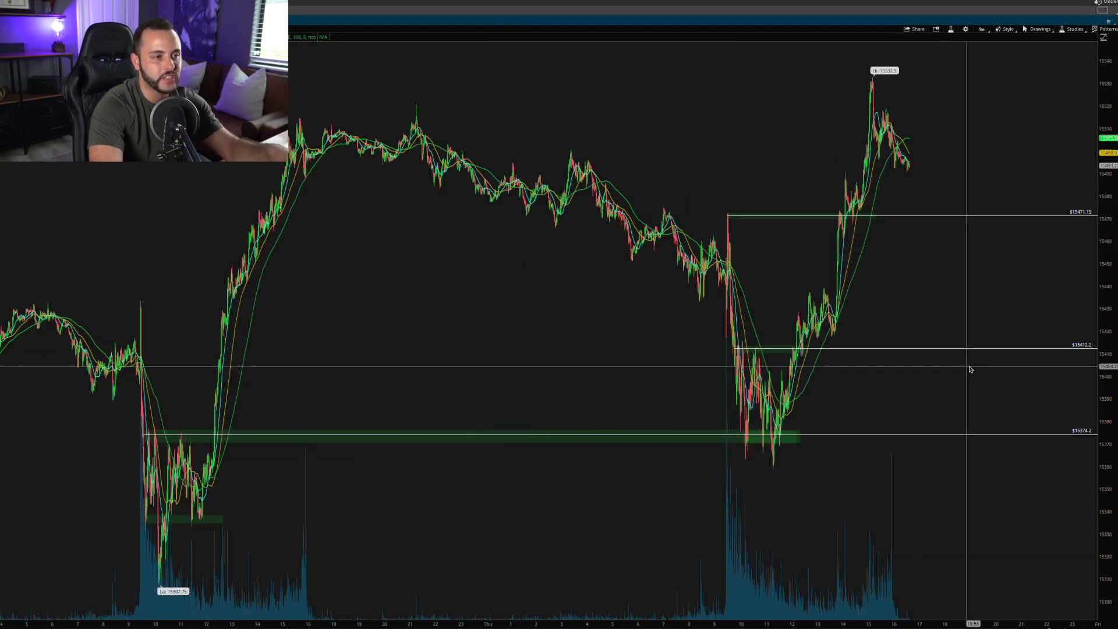
drag(966, 368, 200, 312)
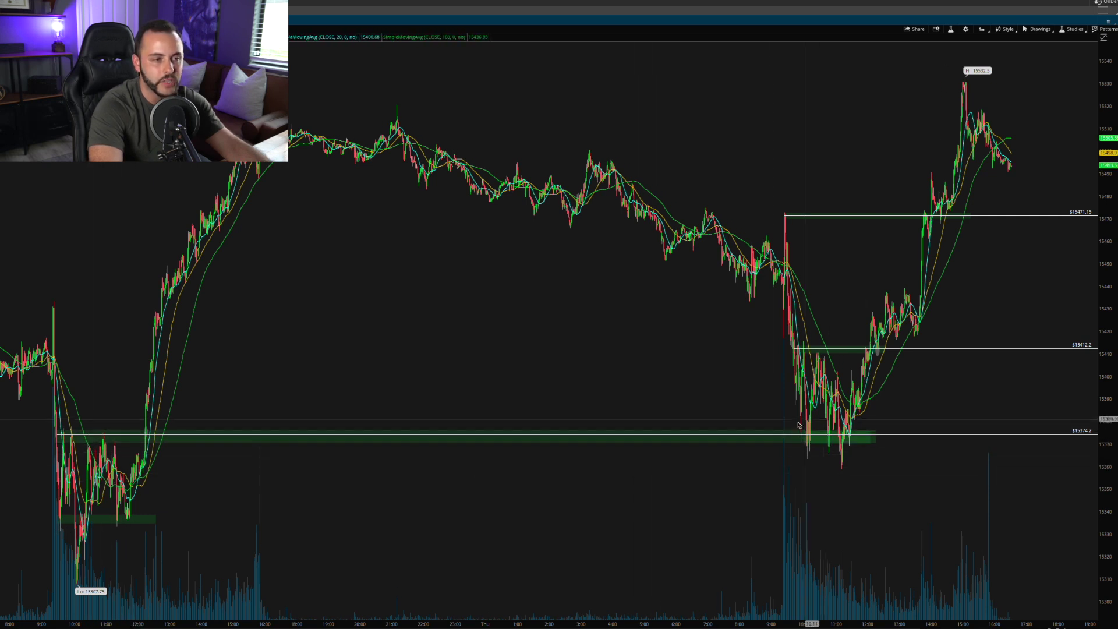
Step: Repeatedly zoom by time range until the chart shows roughly 9:00 to 16:00
middle_click(892, 415)
click(914, 423)
drag(1065, 416, 689, 405)
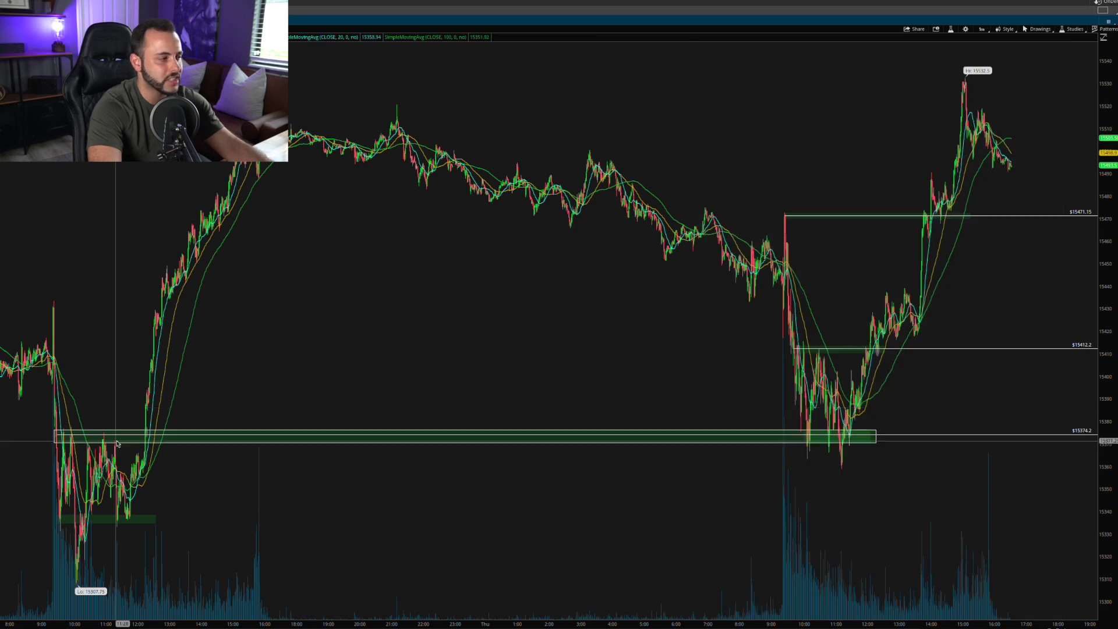
middle_click(975, 394)
click(998, 402)
drag(1094, 412, 622, 408)
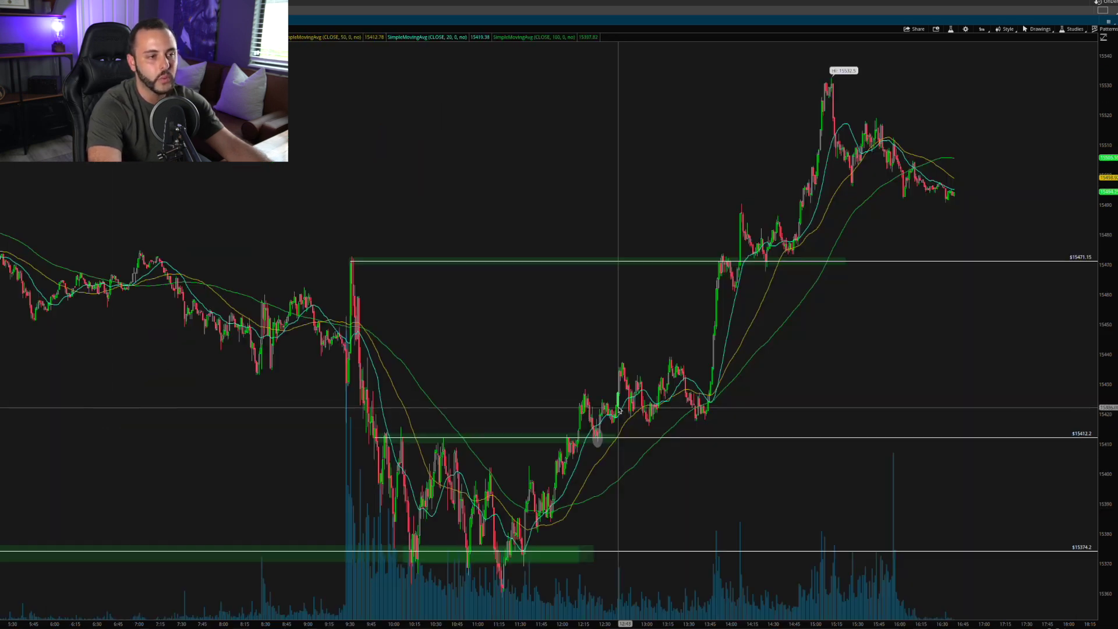
middle_click(1013, 438)
click(1034, 446)
drag(1027, 452, 198, 437)
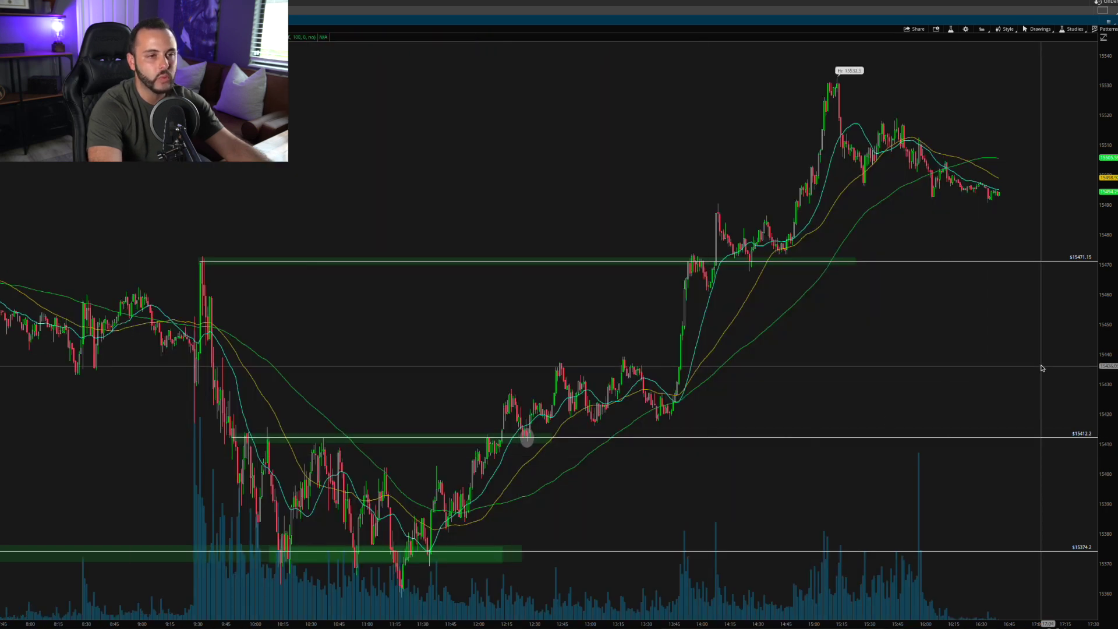
drag(933, 358, 67, 362)
Step: Compress the price scale and pan the chart up to center the three levels
middle_click(460, 362)
click(461, 363)
drag(1101, 330, 1101, 349)
middle_click(925, 365)
click(926, 365)
drag(924, 373, 916, 263)
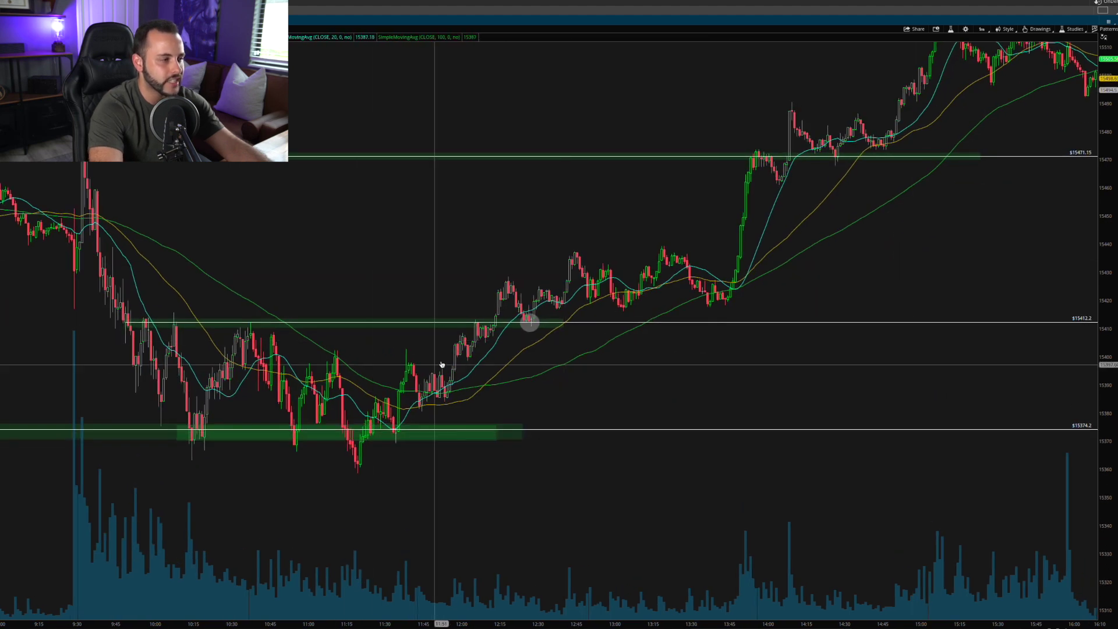
Step: Draw a descending trendline from the 10:35 high across the later highs
middle_click(282, 354)
click(292, 380)
click(254, 324)
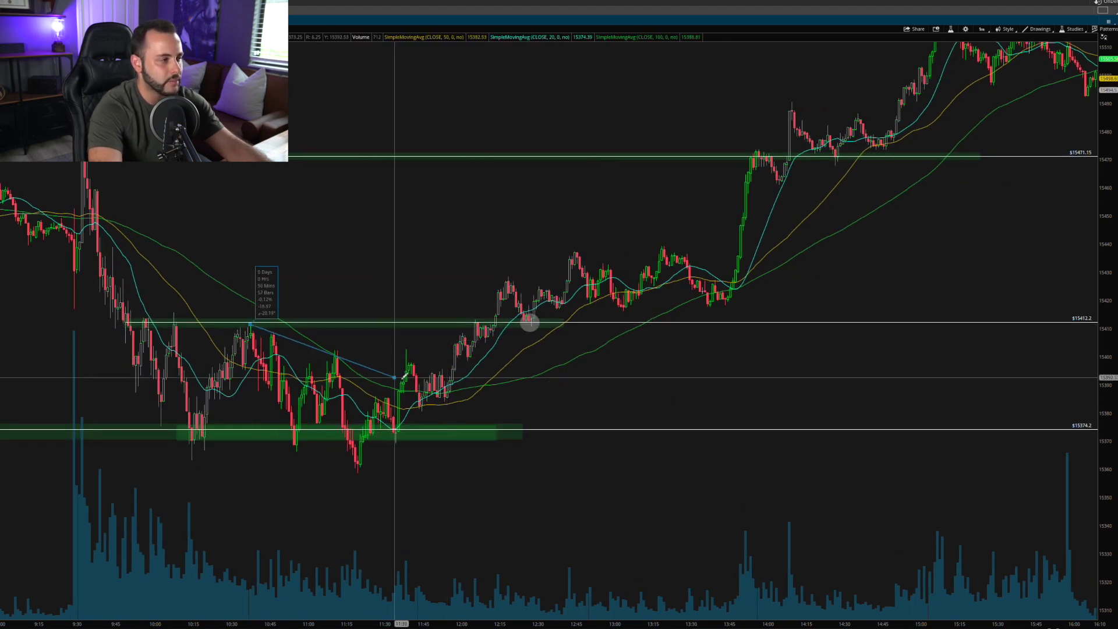
click(486, 417)
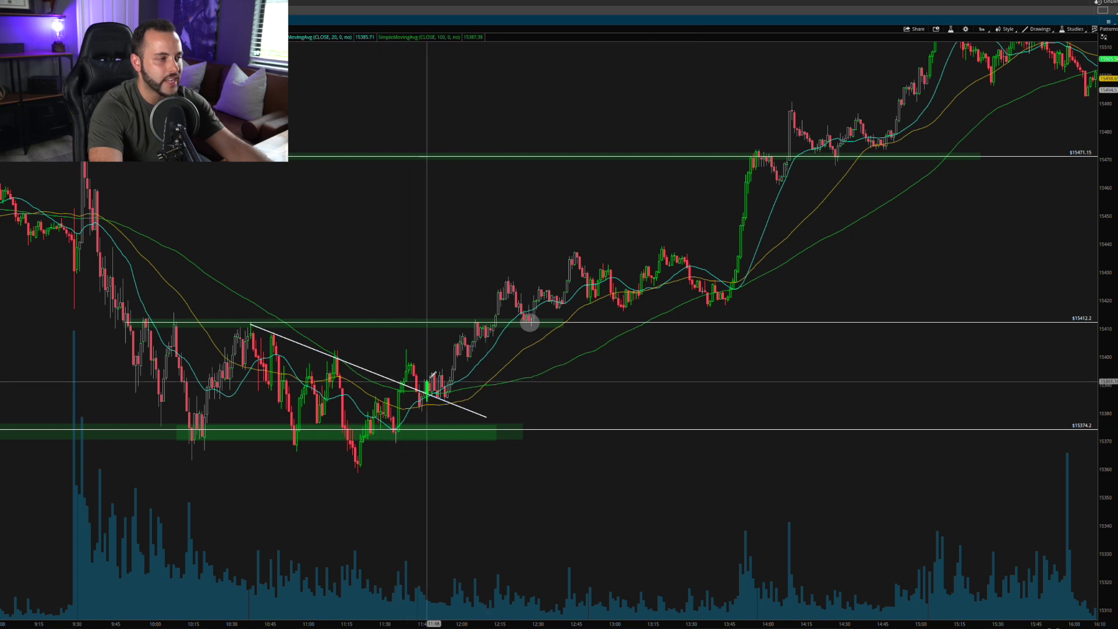
Step: Draw an uptrend line from the late-morning low past 12:00, then delete the descending trendline
click(338, 432)
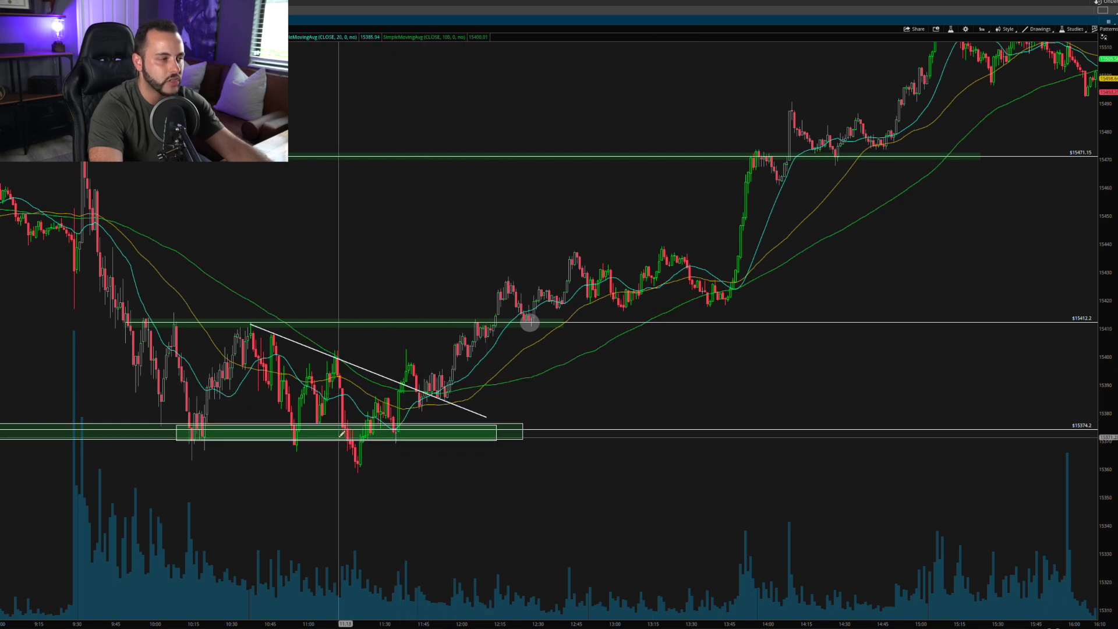
click(394, 432)
click(519, 341)
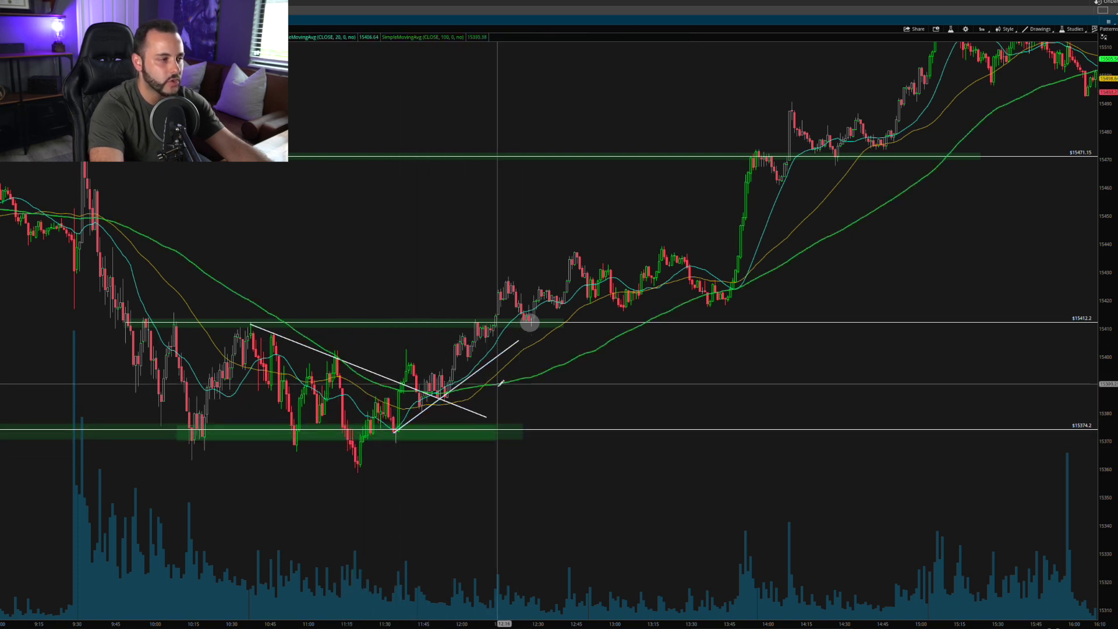
click(462, 408)
key(Delete)
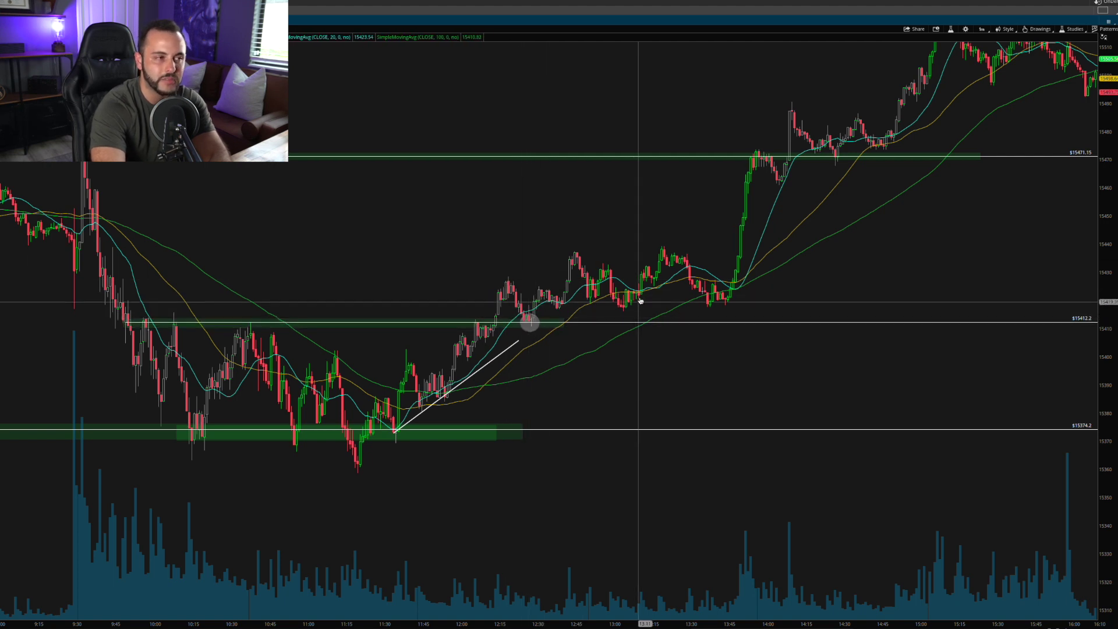
middle_click(898, 236)
click(899, 236)
drag(896, 237, 865, 243)
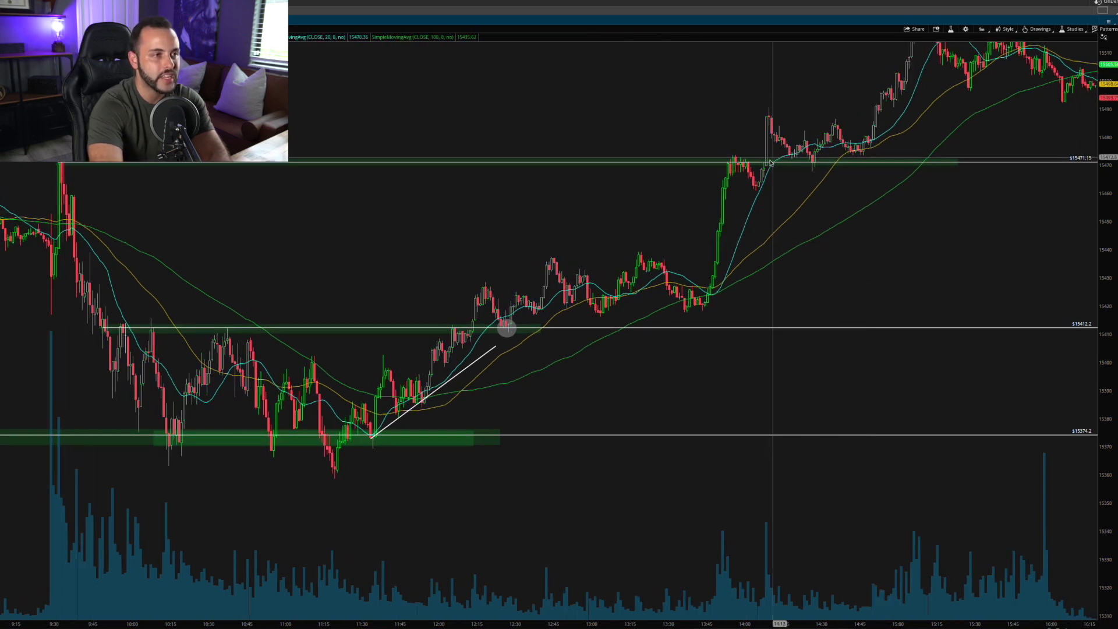
middle_click(834, 191)
drag(835, 191, 750, 195)
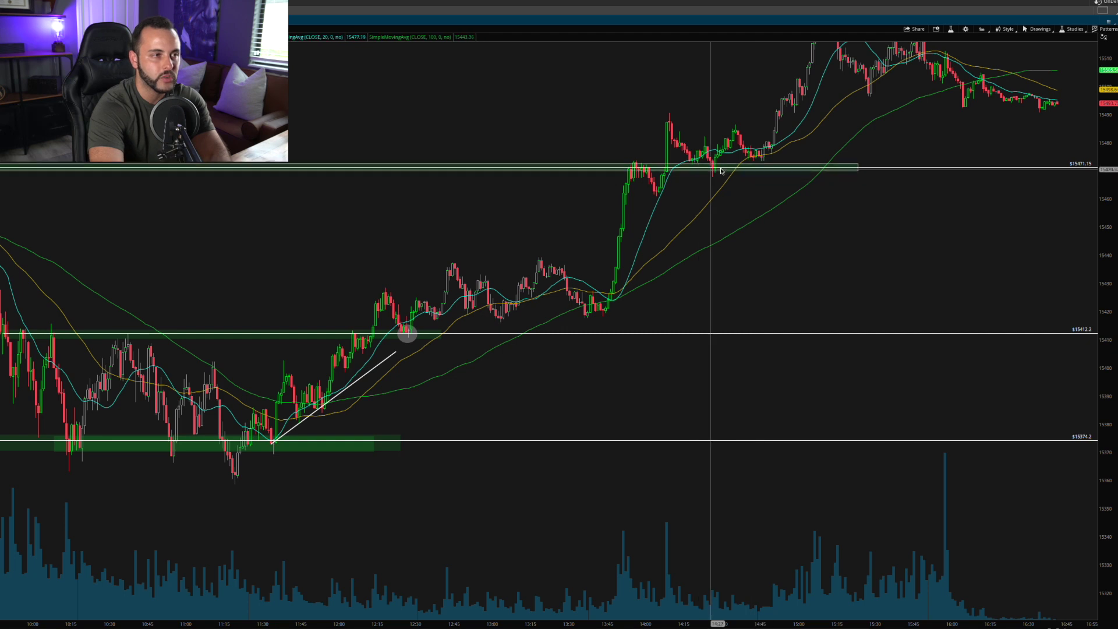
middle_click(766, 207)
click(781, 212)
drag(788, 210, 749, 217)
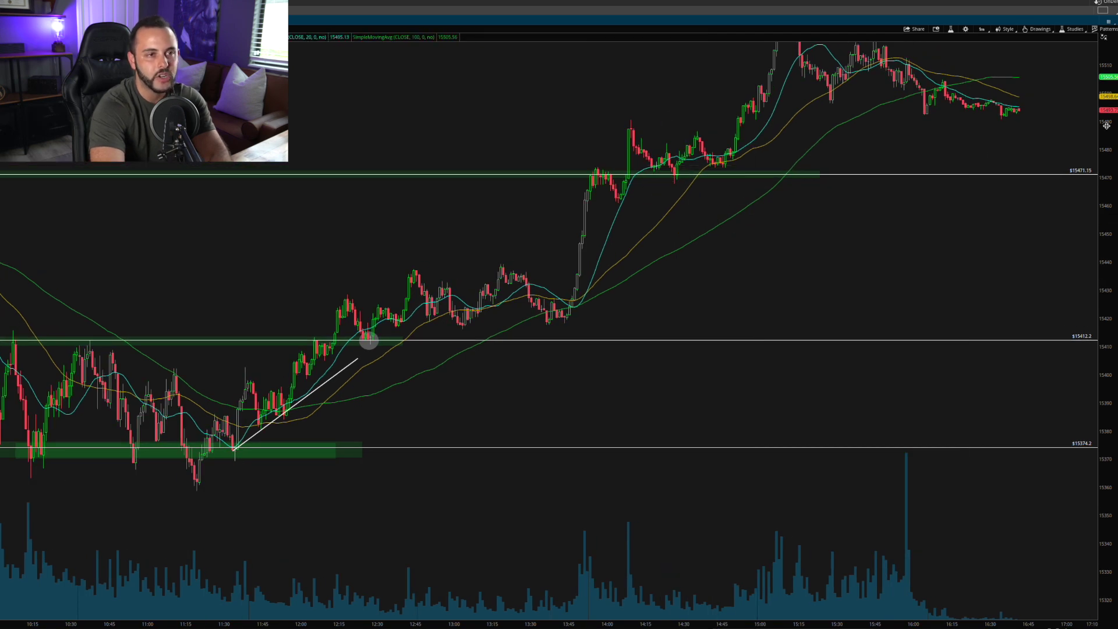
drag(1107, 126, 1106, 154)
middle_click(799, 144)
click(816, 149)
drag(810, 159, 852, 162)
drag(789, 263, 873, 257)
drag(617, 404, 620, 391)
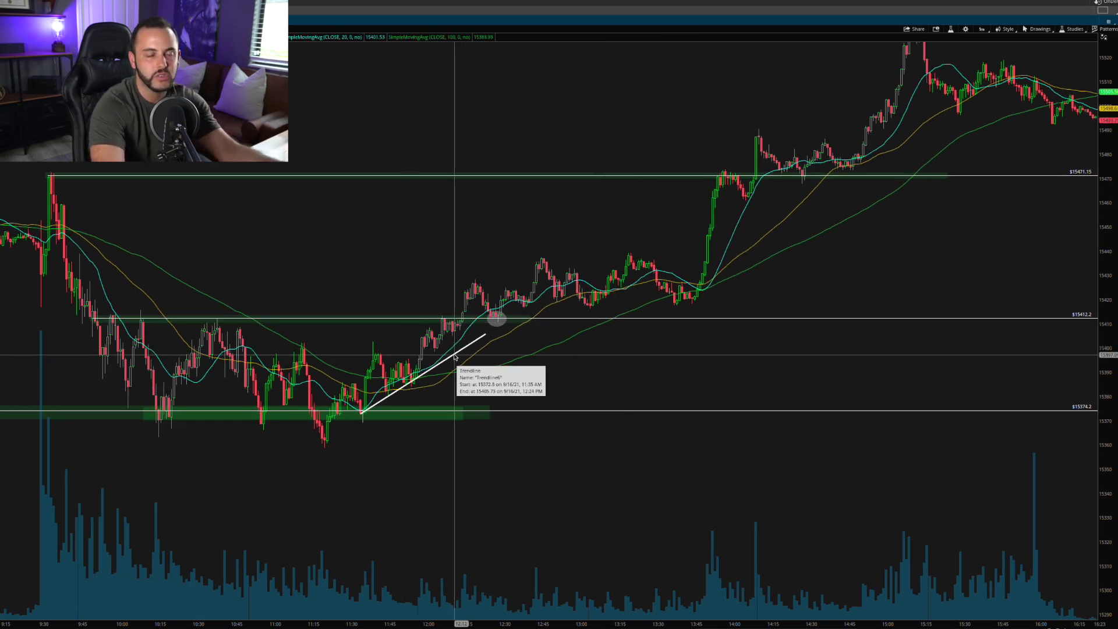
middle_click(486, 387)
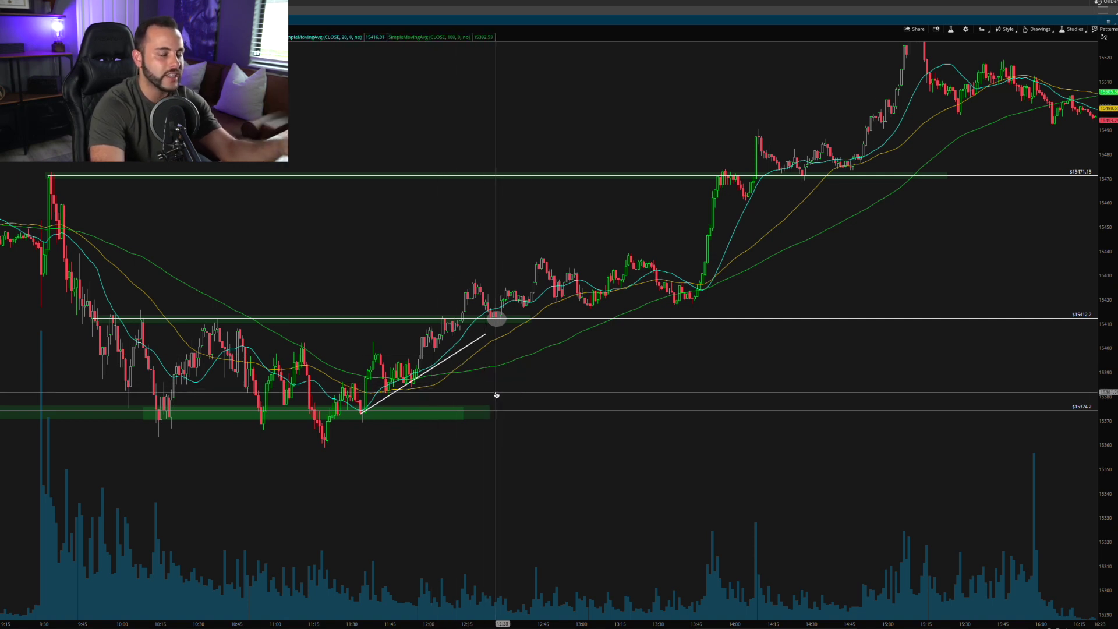